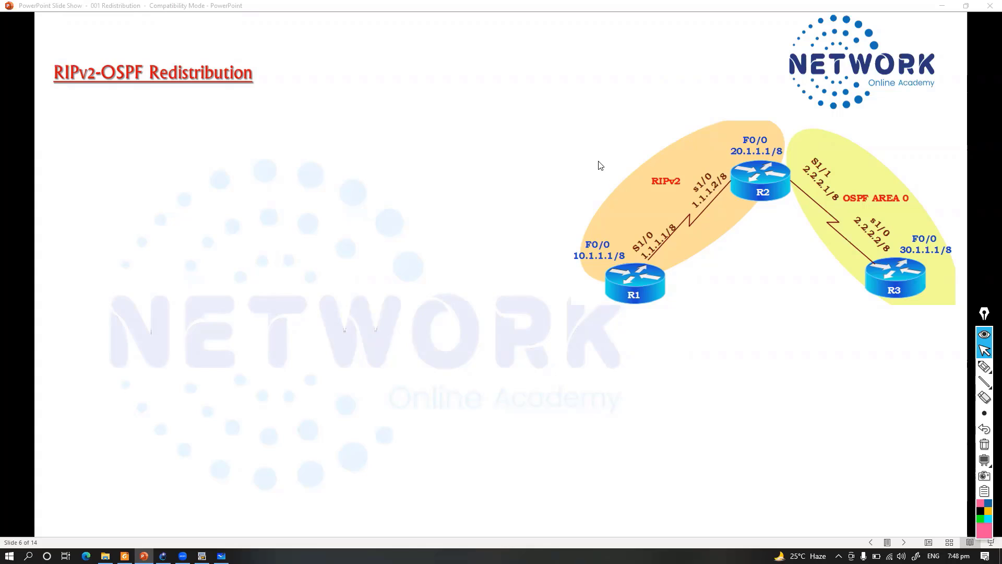
Draw pink ink circles around the RIPv2 and OSPF AREA 0 labels on the slide.
key(ctrl+shift+1)
drag(659, 166, 674, 165)
mouse_move(881, 189)
mouse_down()
mouse_move(848, 201)
mouse_move(835, 194)
mouse_move(913, 189)
mouse_move(841, 178)
mouse_move(827, 210)
mouse_move(855, 223)
mouse_move(867, 212)
mouse_up()
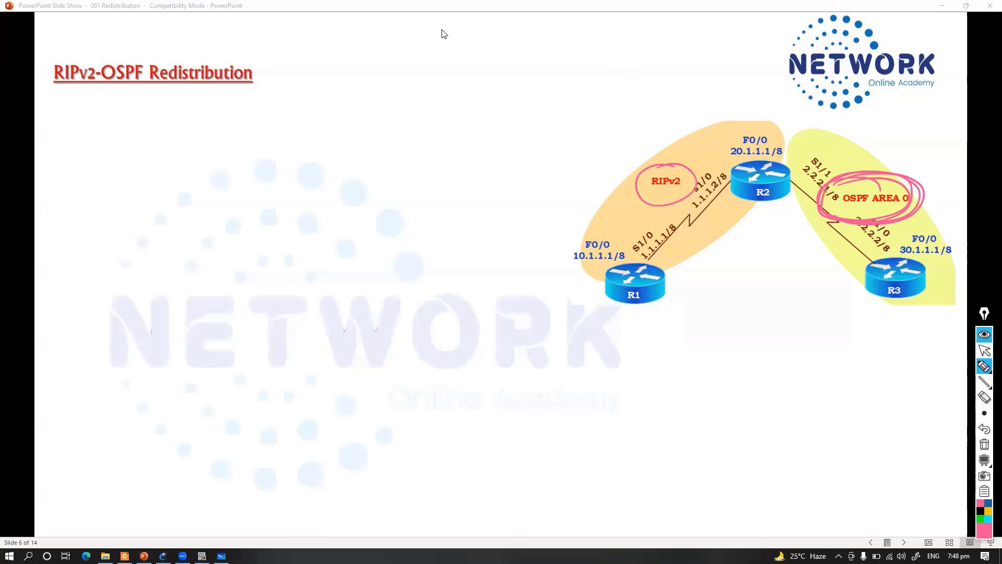
key(ctrl+shift+1)
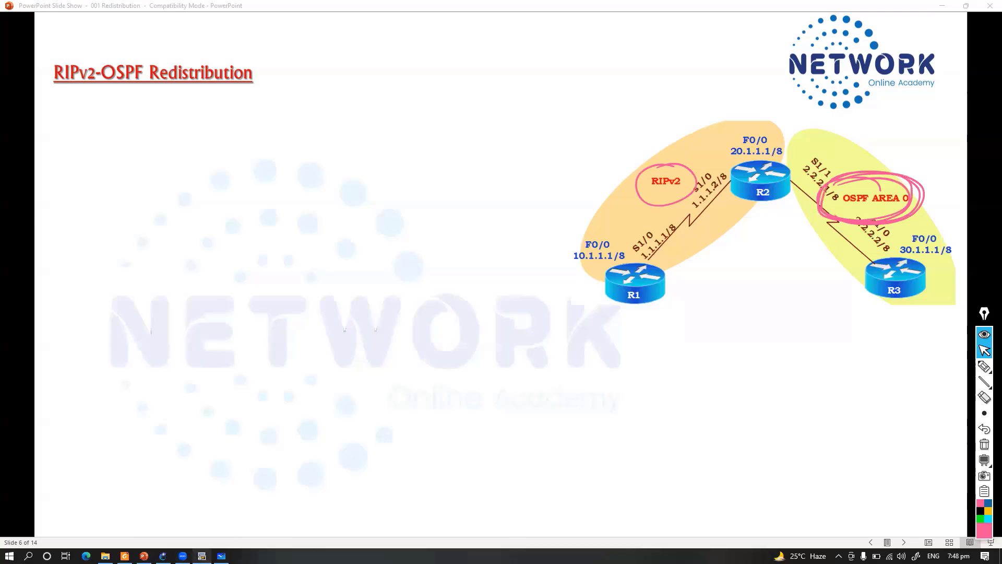
click(202, 555)
On R3, enter conf t and remove the routing process with 'no router eigrp 100'.
click(82, 240)
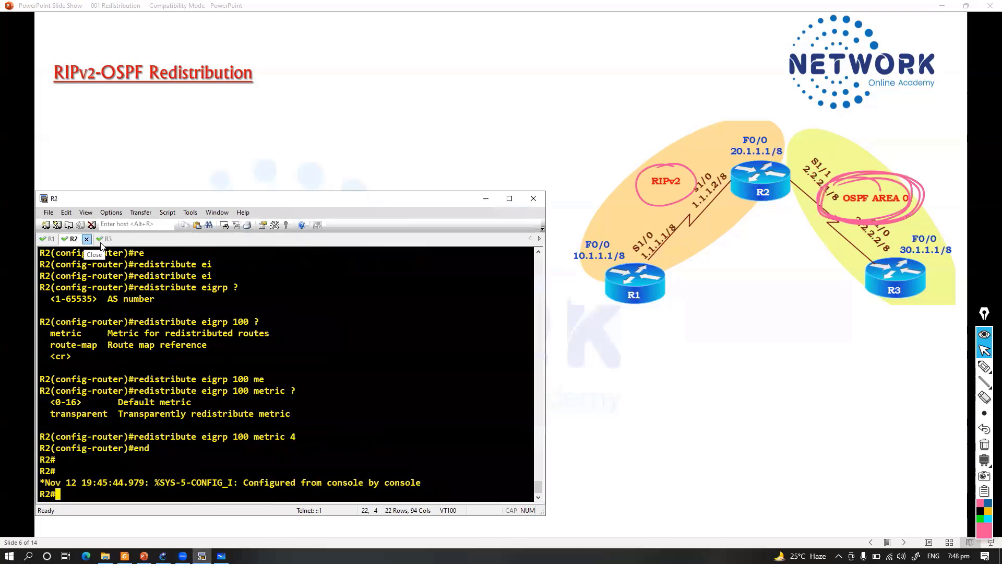
click(94, 239)
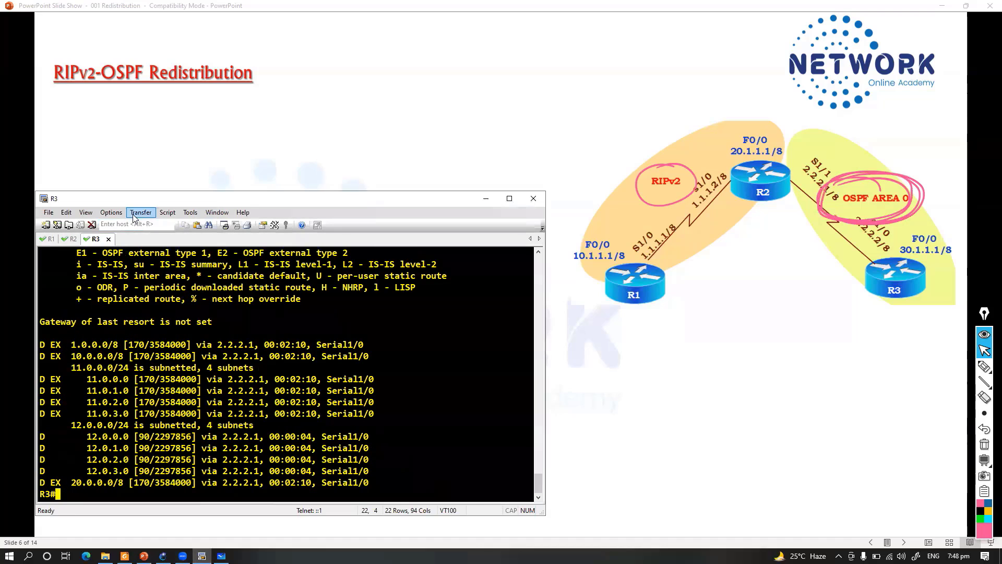
drag(134, 201, 153, 207)
key(Return)
text(conf t)
key(Return)
key(Return)
text(no ou)
key(BackSpace)
key(BackSpace)
text(routerei)
key(Tab)
key(BackSpace)
key(BackSpace)
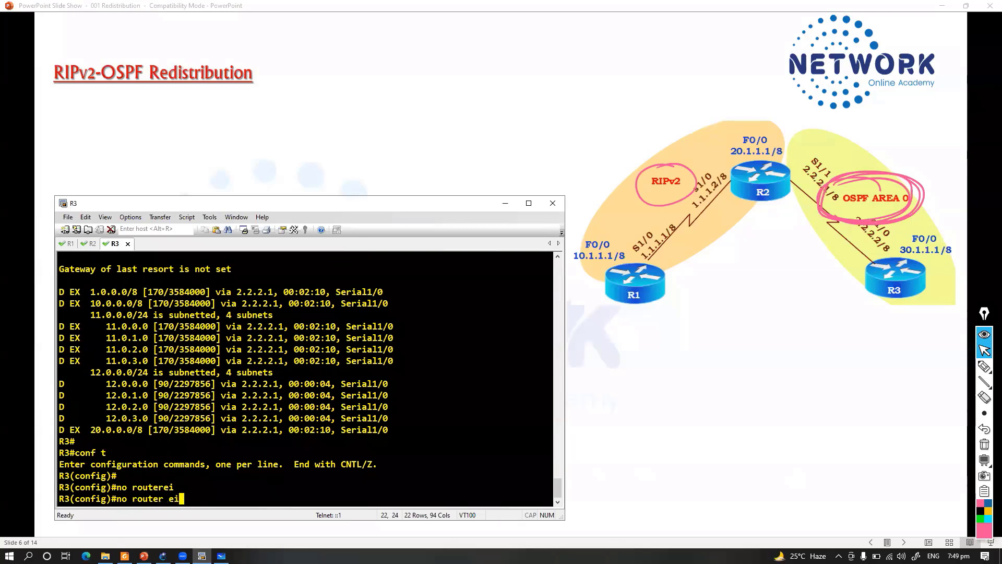
text(ei)
key(Tab)
text(100)
key(Return)
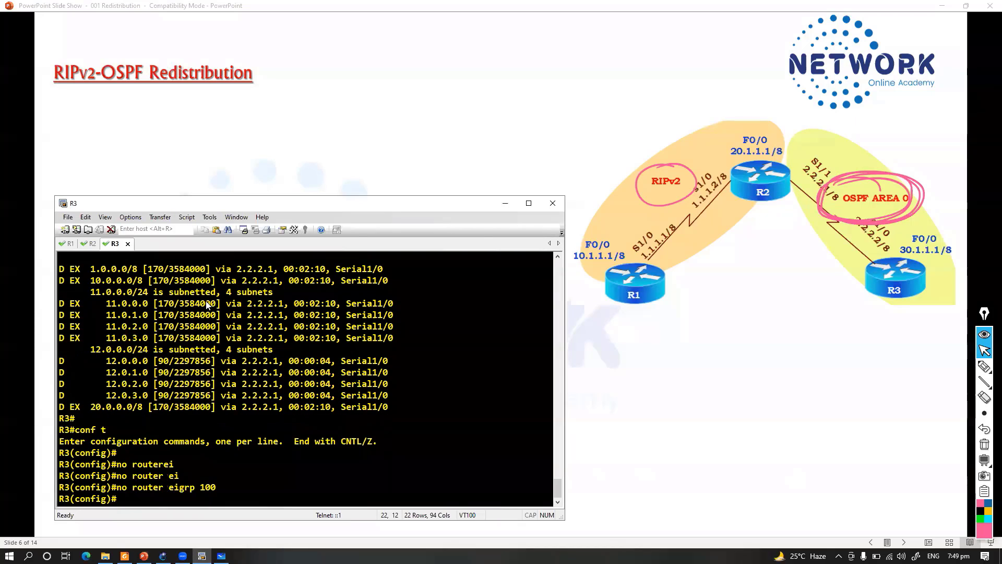
On R2, enter conf t and run 'no router eigrp 100'.
click(92, 244)
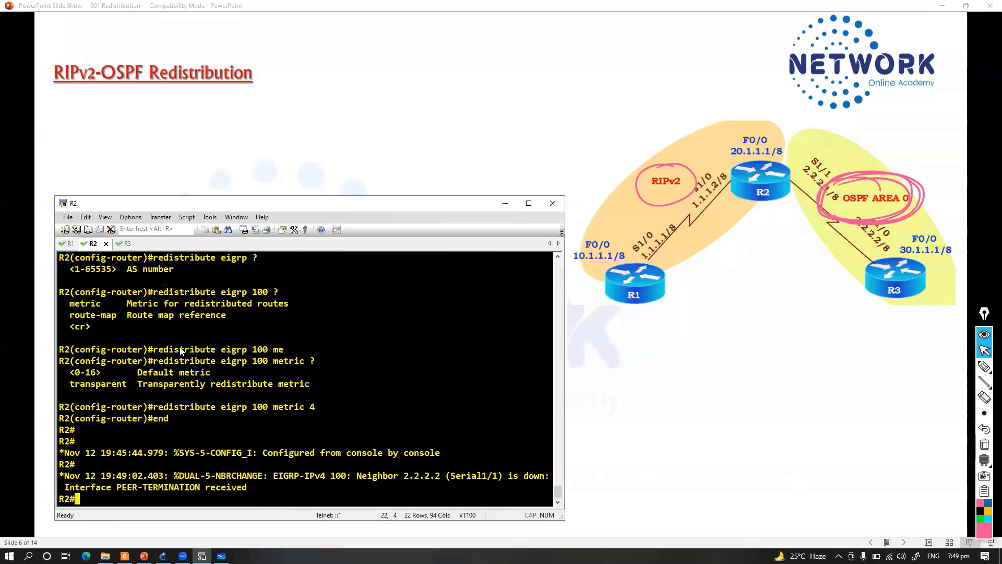
key(Return)
key(Return)
text(conf t)
key(Return)
key(Return)
text(no router ei)
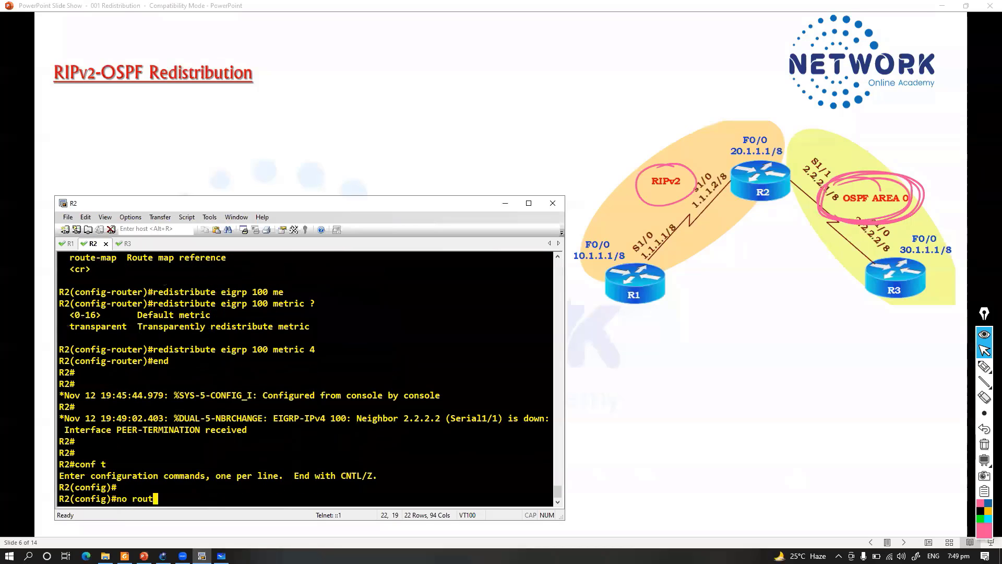
key(Tab)
text(100)
key(Return)
key(Return)
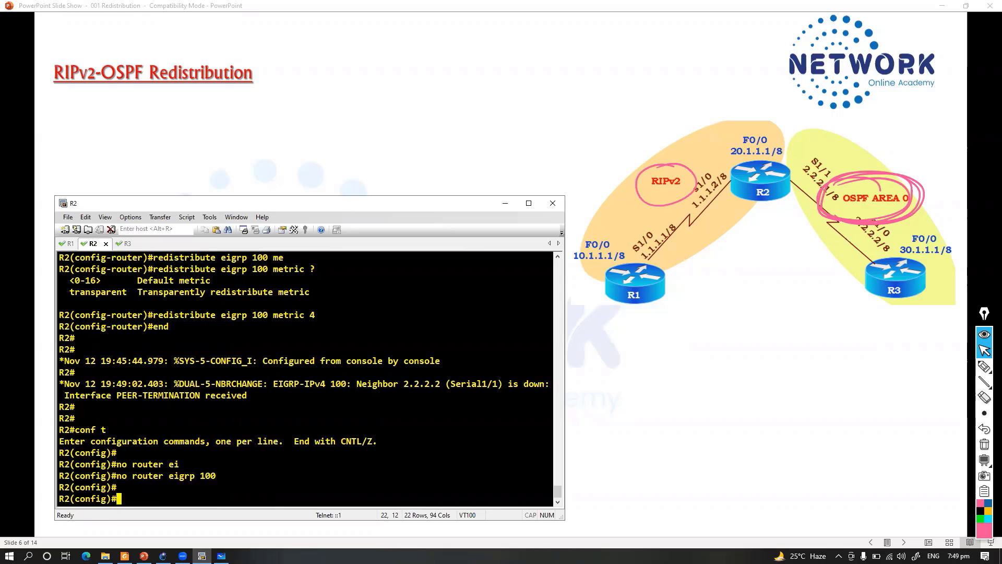
click(65, 245)
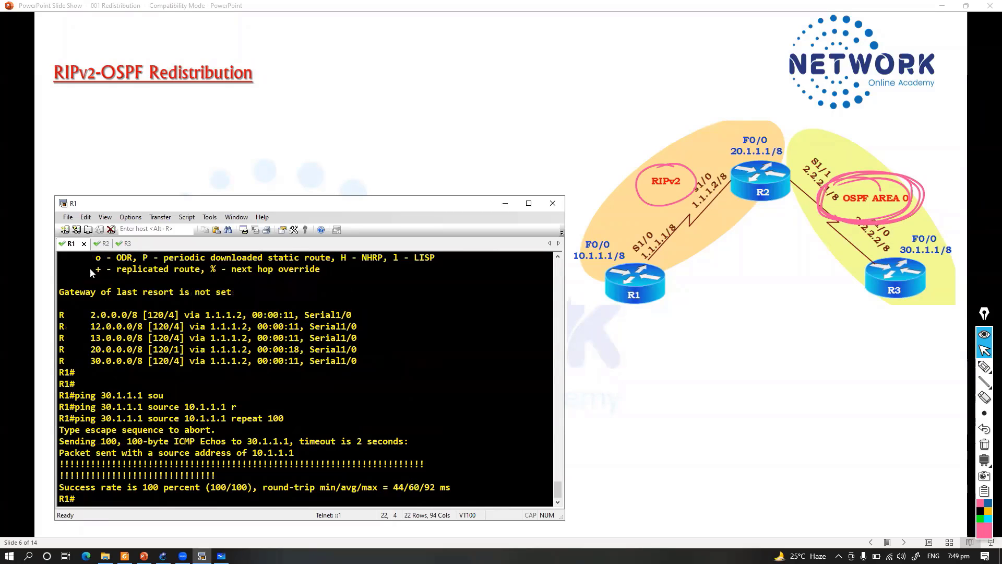
Display R1's RIP configuration with 'show run | s rip'.
text(show run | s rip)
key(Return)
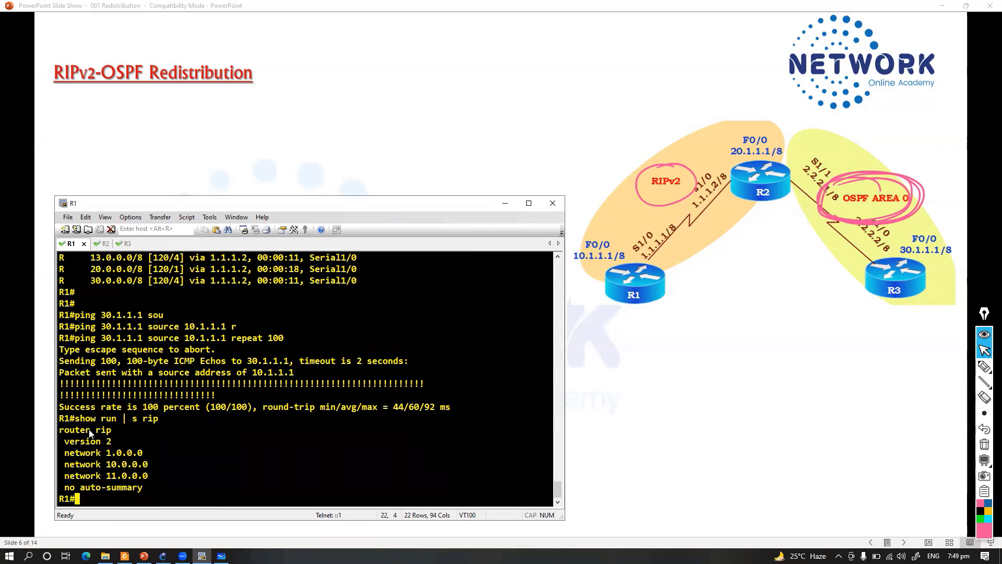
drag(89, 431, 163, 483)
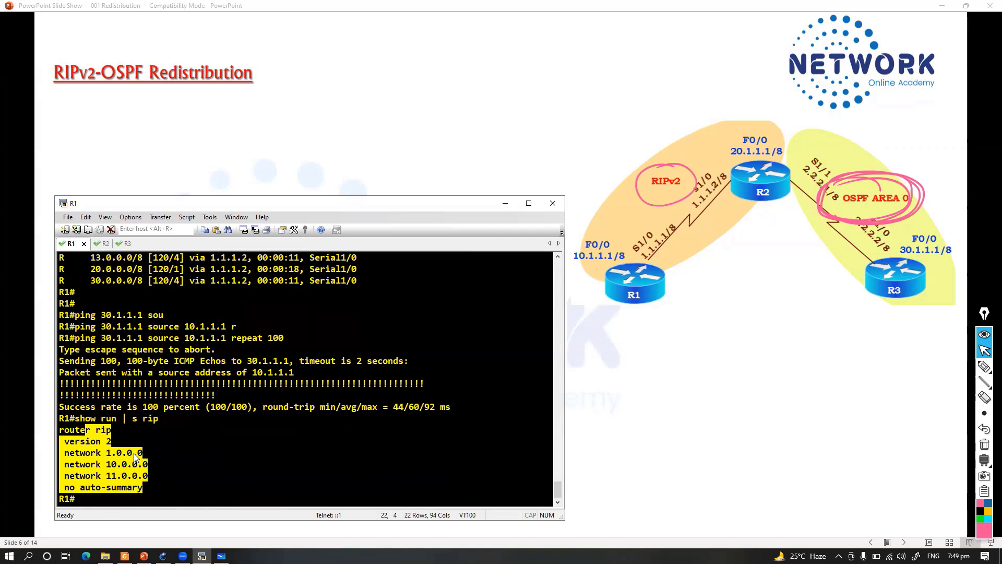
Display R2's routing configuration with 'do sh run | s router'.
click(98, 244)
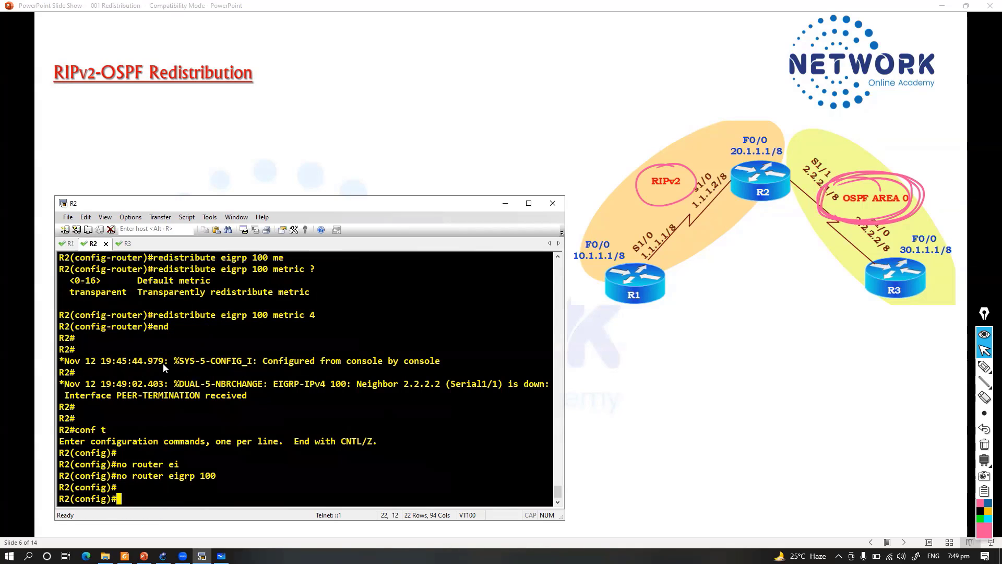
key(Return)
text(dos h ru)
key(Return)
text(do sh run | s router)
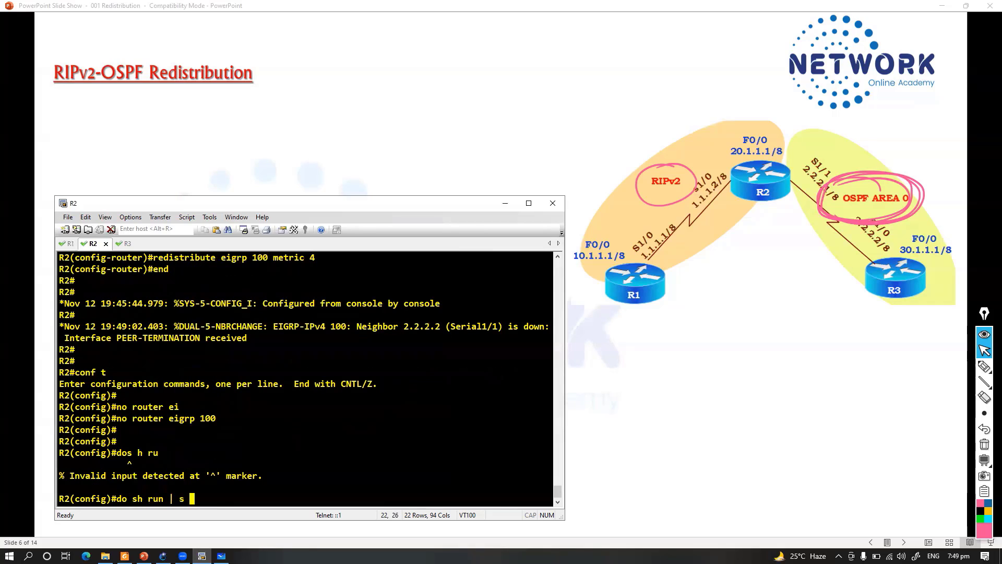
key(Return)
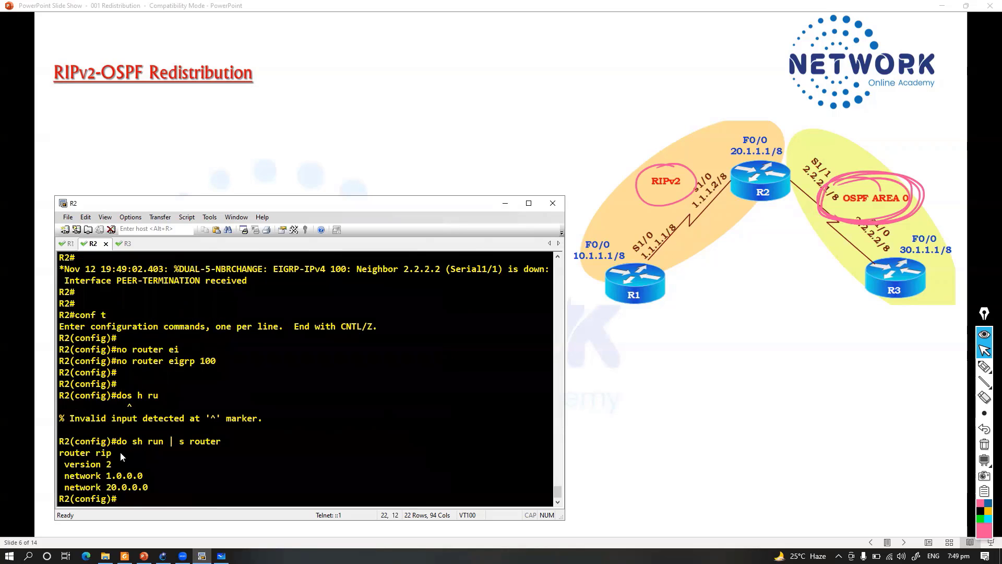
drag(93, 453, 177, 489)
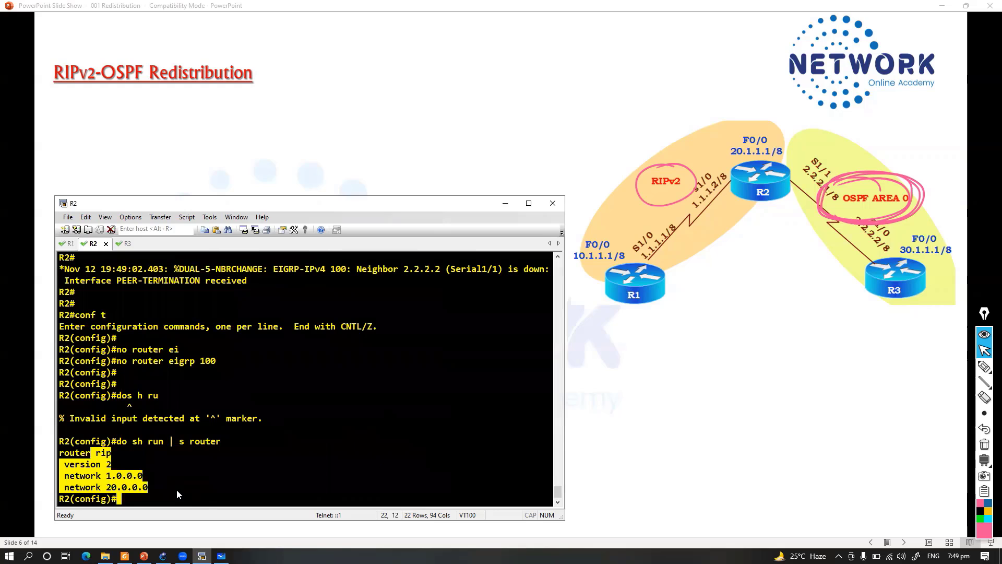
drag(80, 453, 154, 486)
click(231, 419)
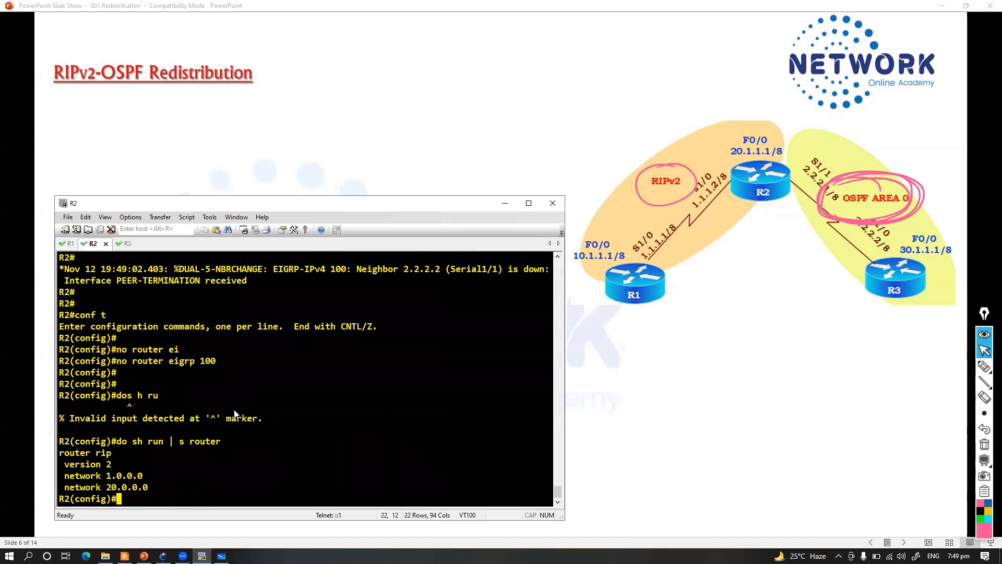
click(120, 243)
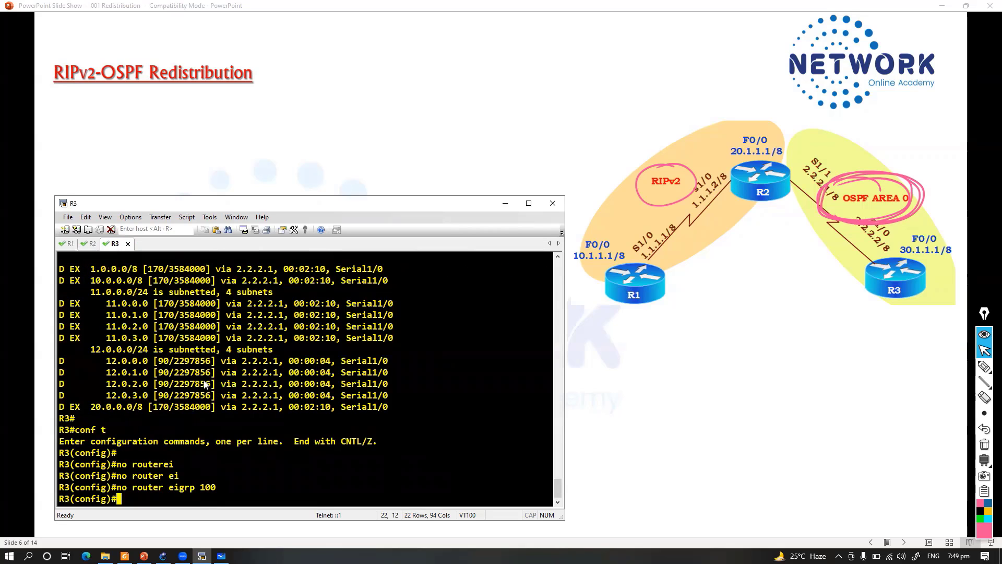
Start OSPF process 1 on R3 and advertise 30.0.0.0 0.255.255.255 in area 0.
text(router ospf 1)
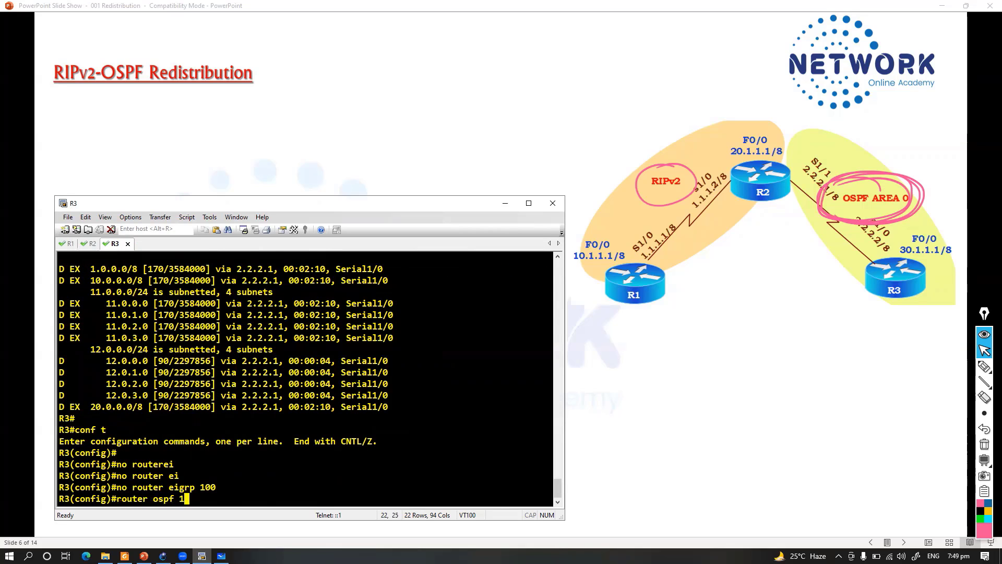
key(Return)
text(net)
key(Tab)
text(30.0.)
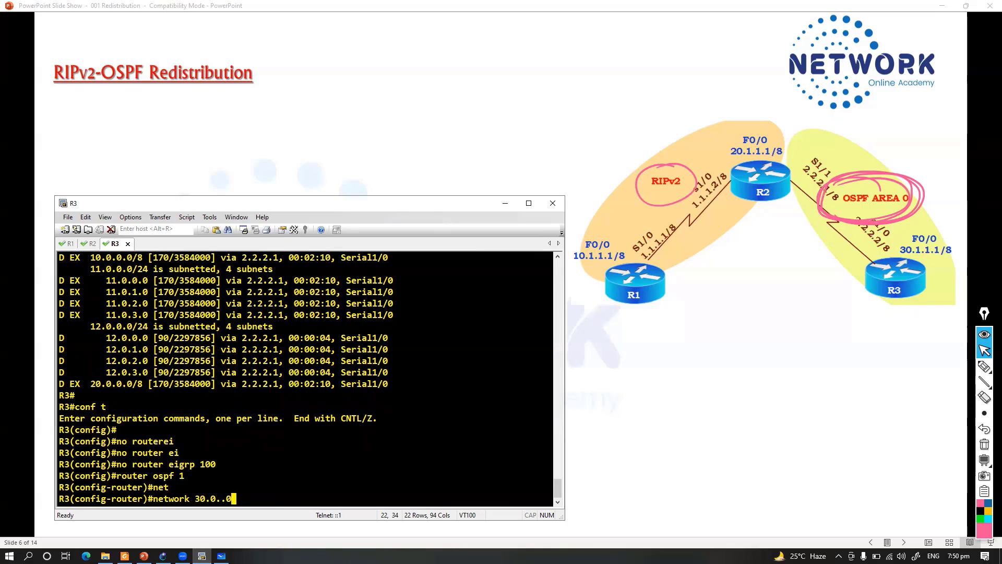
text(.0)
key(BackSpace)
key(BackSpace)
text(0.0 0.255.255.255 )
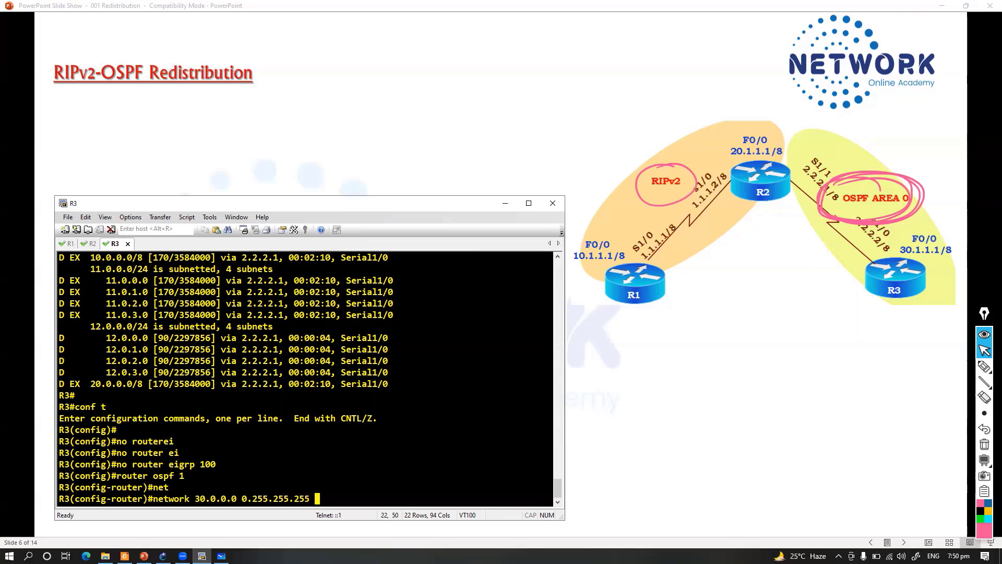
text(a 0)
key(Return)
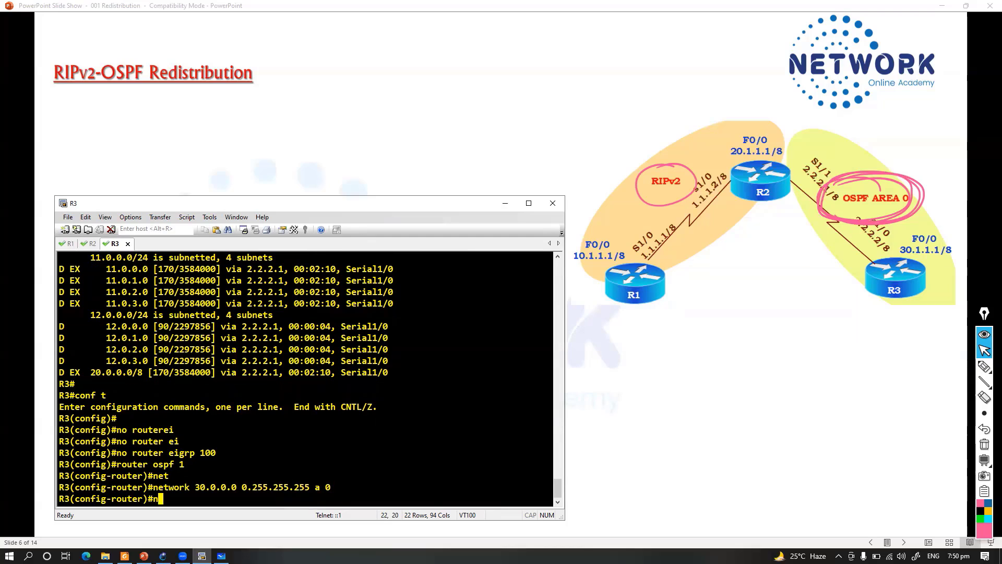
Add networks 2.0.0.0 and 13.0.0.0 0.255.255.255 to R3's OSPF area 0.
key(Up)
key(ctrl+Left)
key(ctrl+Left)
key(ctrl+Left)
key(ctrl+Left)
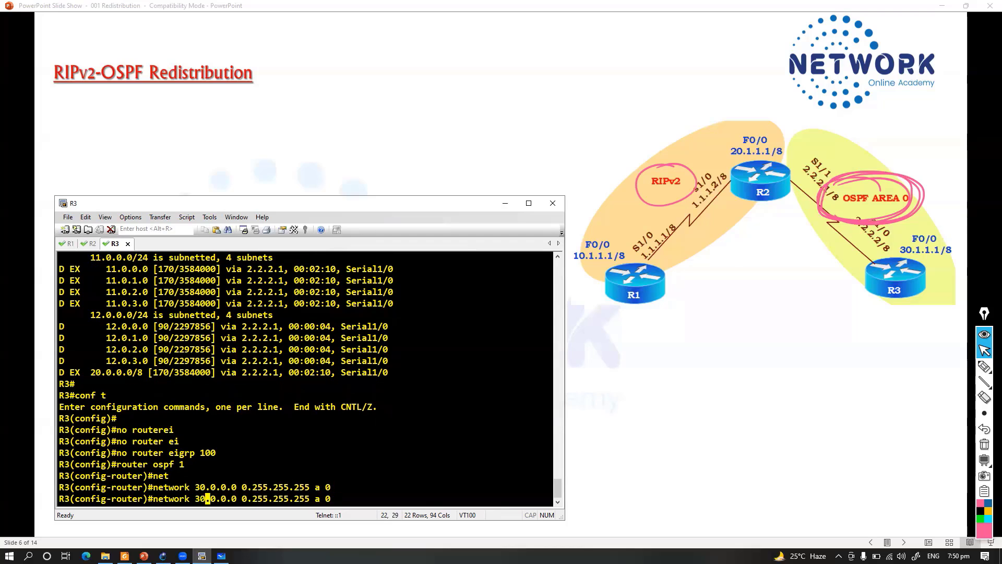
key(BackSpace)
key(BackSpace)
text(2)
key(Return)
key(Return)
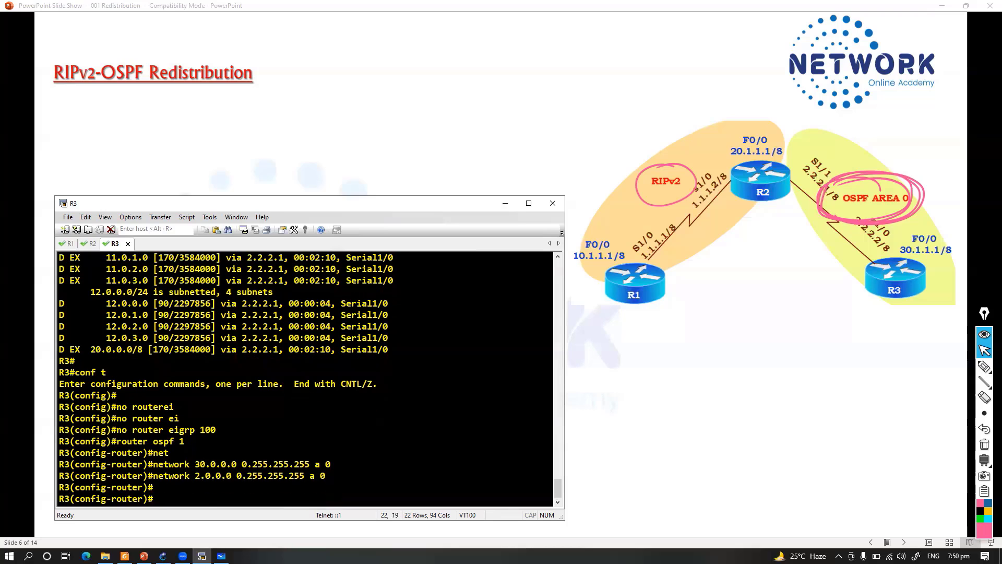
key(Up)
key(Up)
key(Down)
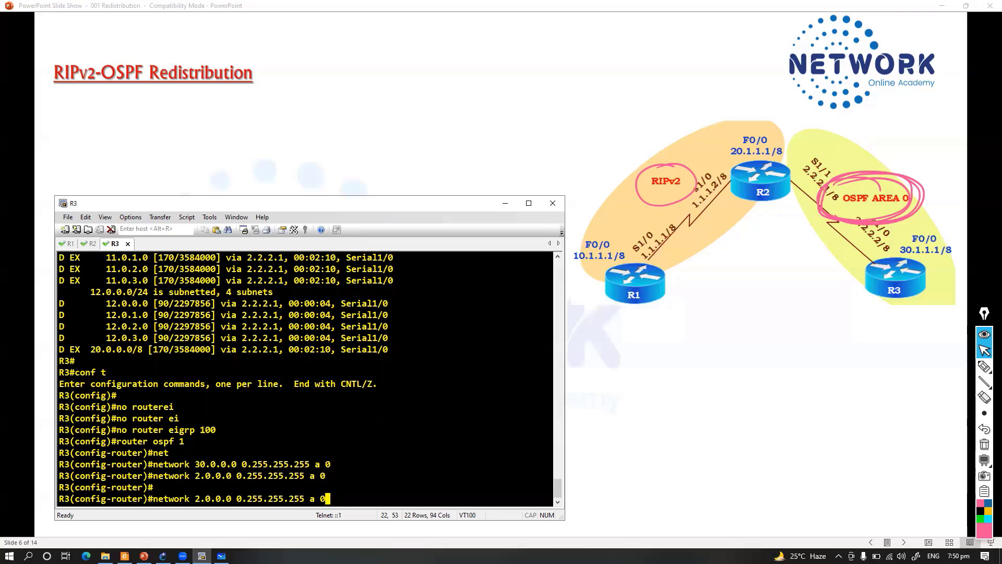
key(Left)
key(Left)
key(Left)
key(Left)
key(Left)
key(Left)
key(Left)
key(Left)
key(Left)
key(Left)
key(Left)
key(Left)
key(Left)
key(Left)
key(Left)
key(Left)
key(Left)
key(Left)
key(Left)
key(Left)
key(BackSpace)
text(13)
key(Return)
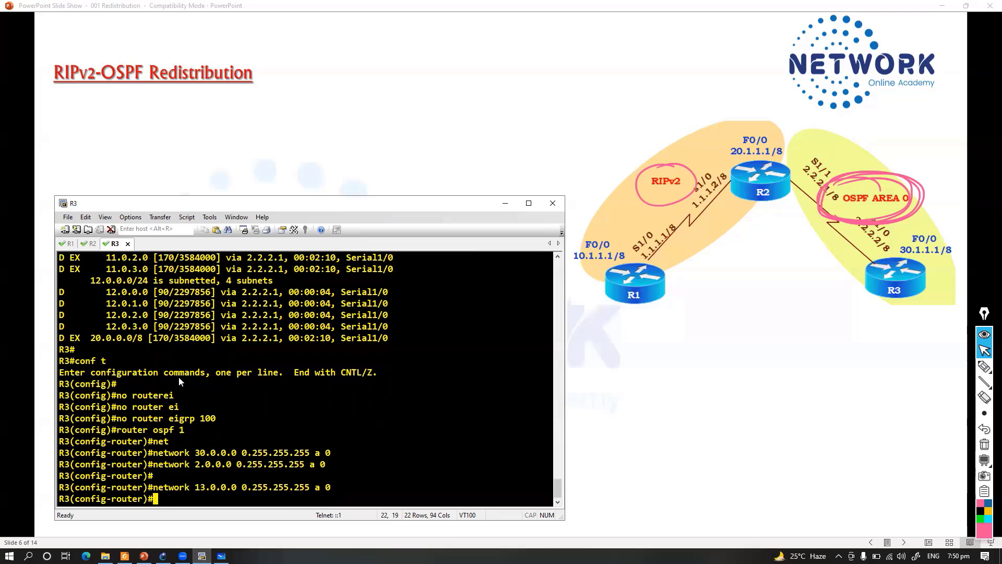
click(88, 245)
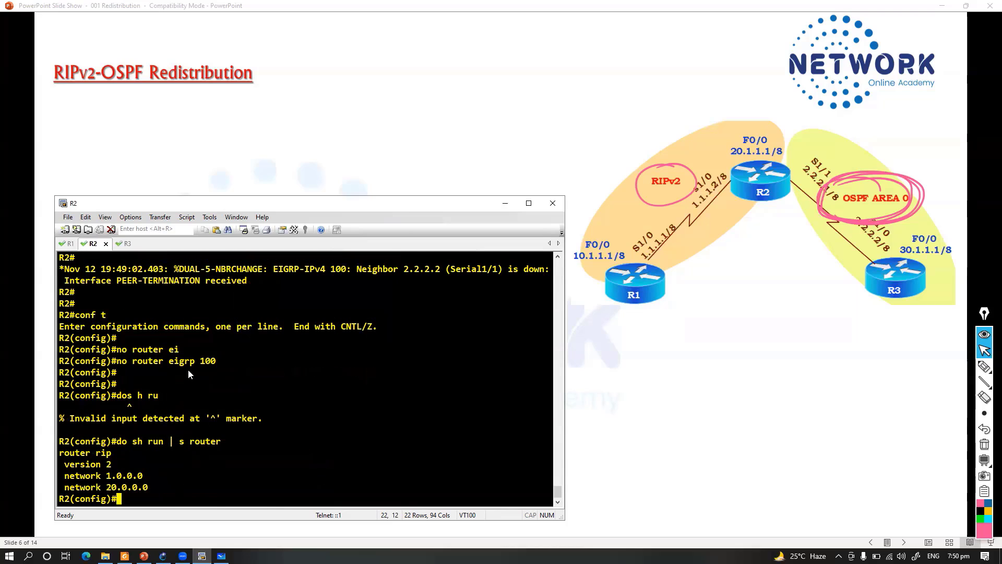
Enter OSPF process 1 on R2 and advertise 2.0.0.0 0.255.255.255 in area 0.
key(Return)
text(router ei)
key(BackSpace)
key(BackSpace)
text(os)
key(Tab)
text(1)
key(Return)
text(net)
key(Tab)
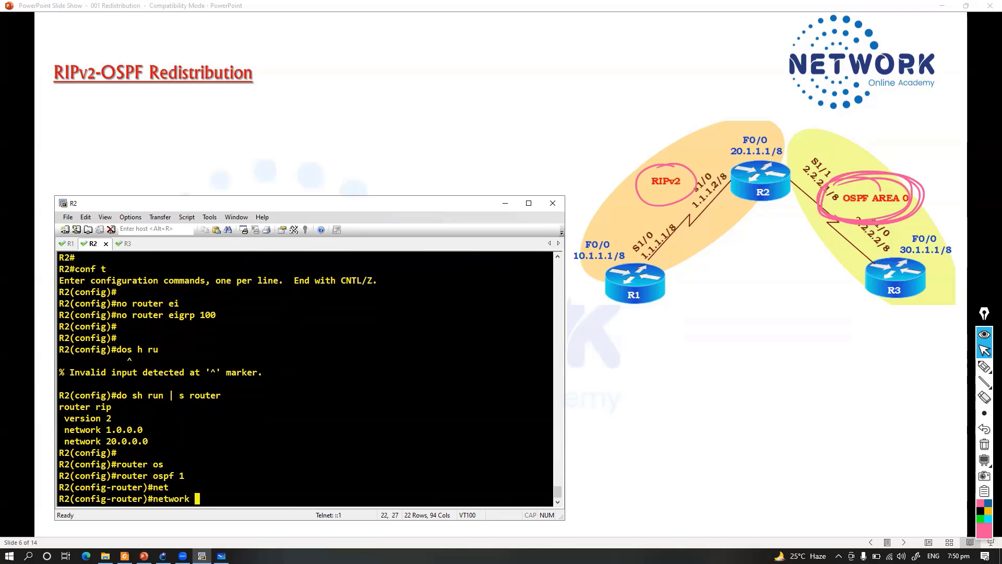
text(2.0.0.0 0.255.255.255.)
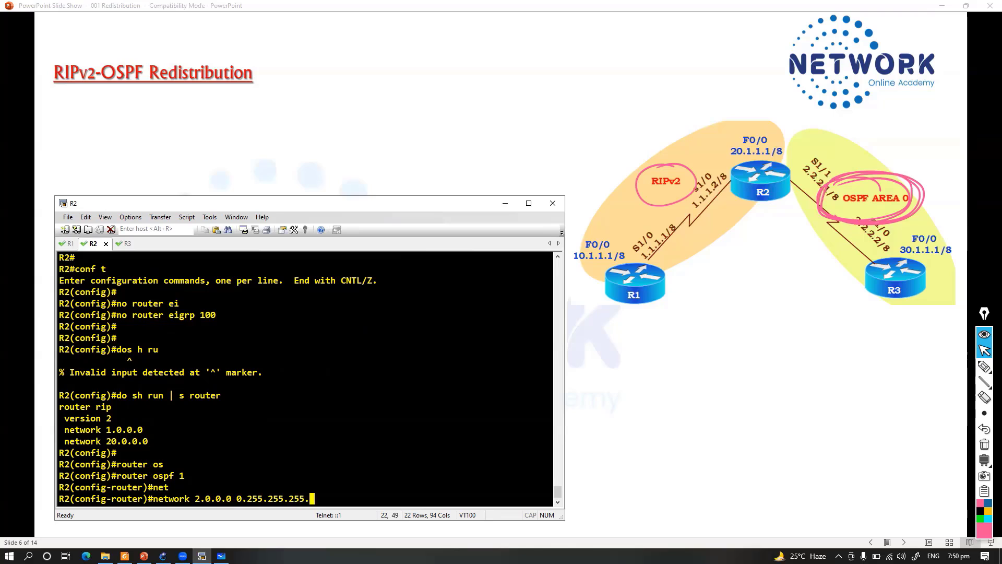
key(BackSpace)
text(a 0)
key(Return)
Advertise 12.0.0.0 0.255.255.255 in area 0 on R2.
text(net)
key(Tab)
text(12.0.0.)
key(Up)
key(Left)
key(Left)
key(Left)
key(Left)
key(Left)
key(Left)
key(Left)
key(Left)
key(Left)
key(Left)
key(Left)
key(Left)
key(Left)
key(Left)
key(Left)
key(Left)
key(Left)
key(Left)
key(Left)
key(Left)
key(Left)
key(Left)
text(1)
key(Return)
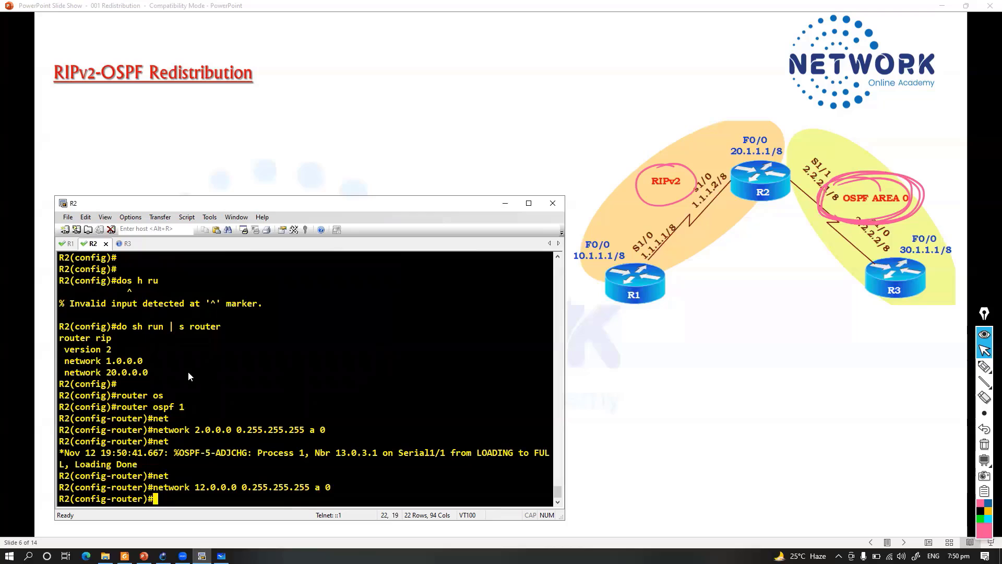
click(714, 290)
Paste the EIGRP 100/200 diagram onto the whiteboard and move it to the top-left.
key(e)
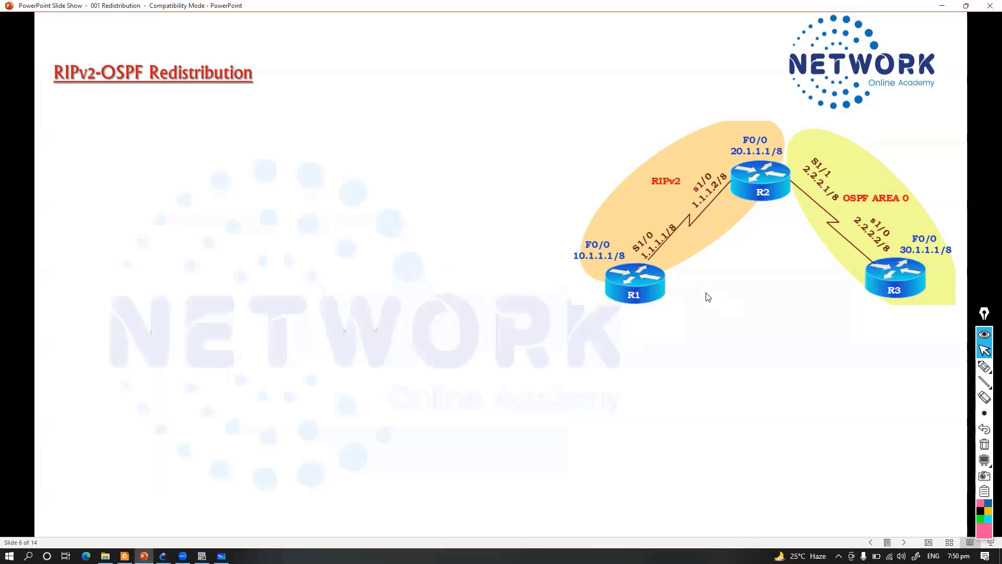
click(709, 286)
key(Escape)
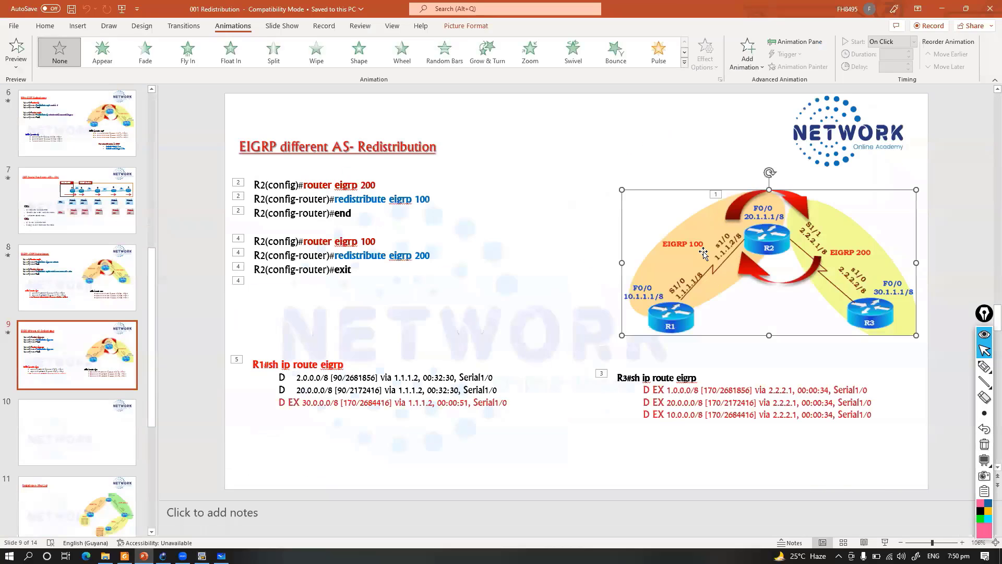
click(221, 556)
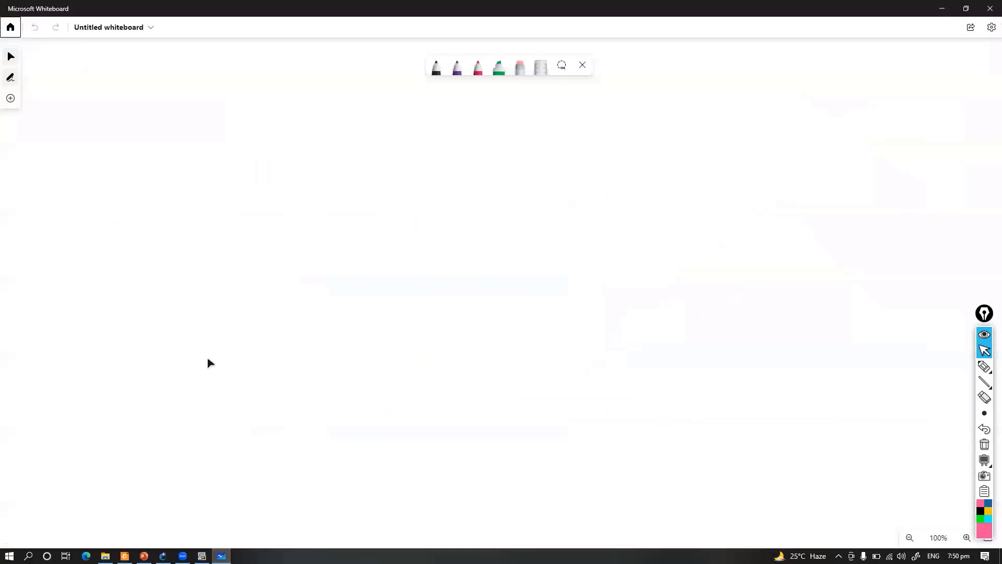
key(ctrl+v)
drag(423, 274, 156, 146)
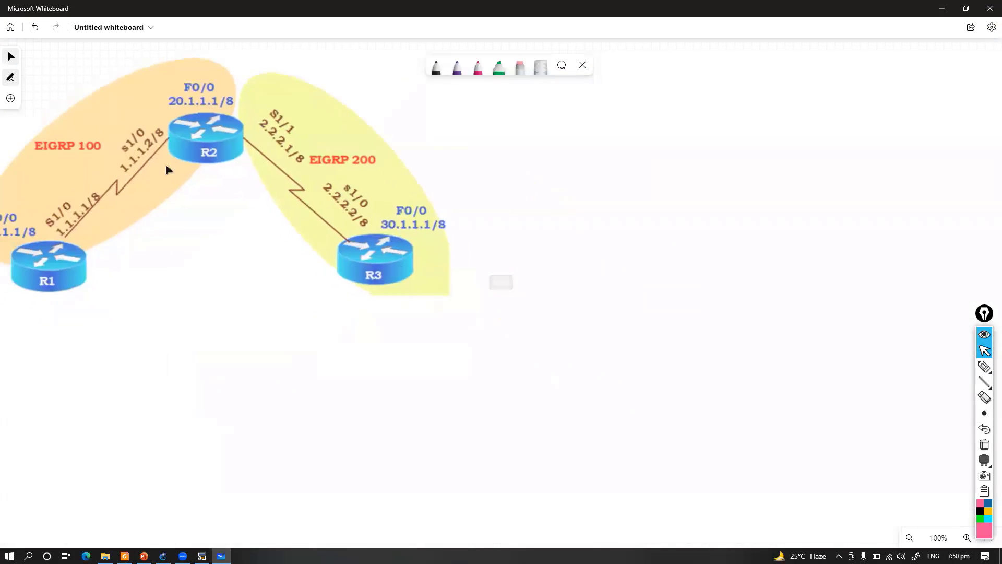
drag(253, 211, 275, 210)
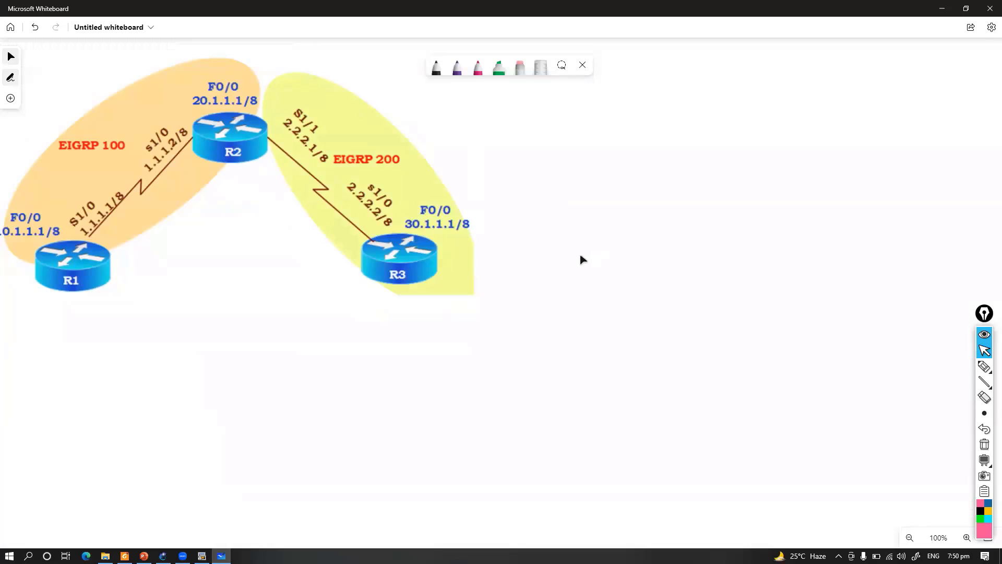
Handwrite '12xxx' above R2's S1/1 link.
drag(329, 88, 319, 102)
drag(337, 88, 351, 101)
drag(350, 86, 338, 103)
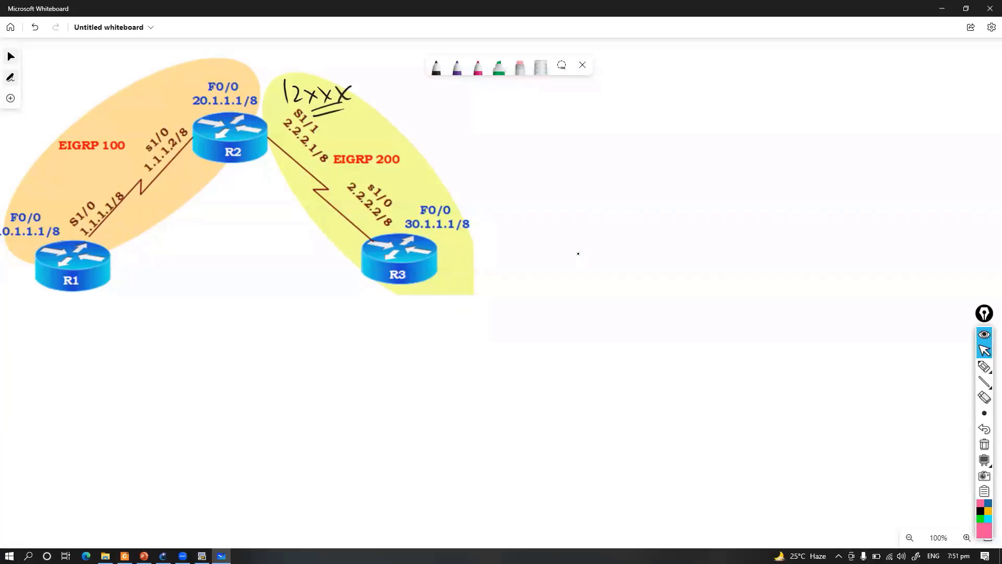
Cross out EIGRP 200 on the whiteboard, then undo and clear the old EIGRP diagram.
key(alt+Tab)
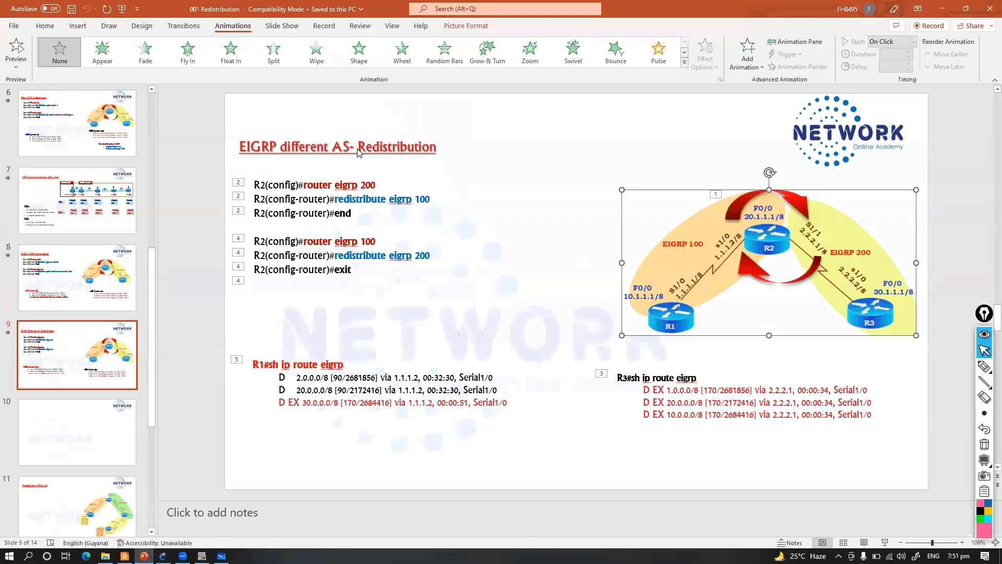
scroll(439, 261, down, 1)
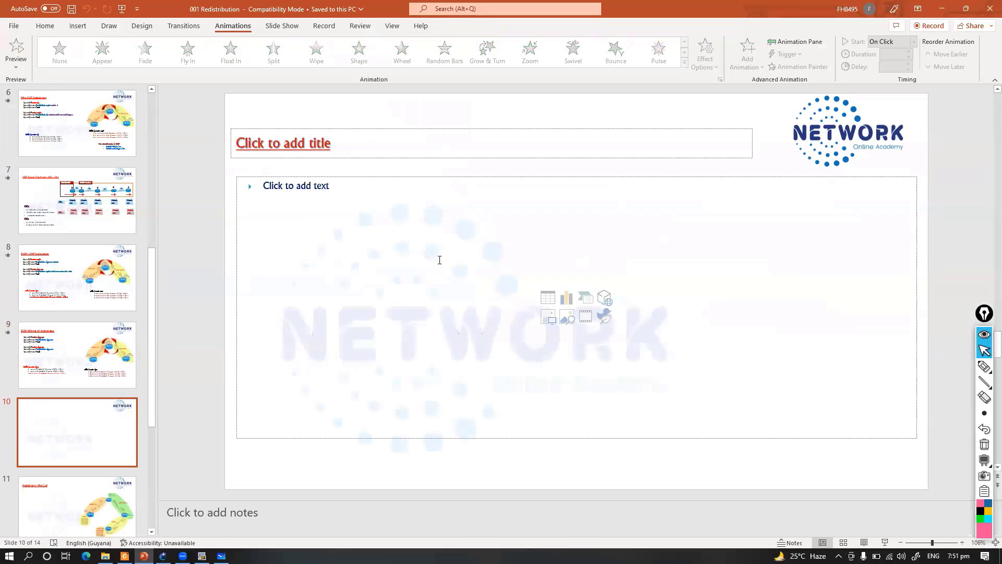
key(alt+Tab)
drag(344, 157, 385, 154)
mouse_move(344, 162)
mouse_down()
mouse_move(394, 160)
mouse_move(386, 163)
mouse_up()
mouse_move(367, 136)
mouse_down()
mouse_move(370, 153)
mouse_move(384, 138)
mouse_up()
mouse_move(389, 137)
mouse_down()
mouse_move(396, 161)
mouse_move(339, 161)
mouse_up()
key(ctrl+z)
key(ctrl+z)
key(ctrl+z)
key(ctrl+z)
key(ctrl+z)
key(ctrl+z)
key(ctrl+z)
key(ctrl+z)
key(ctrl+z)
key(ctrl+z)
key(ctrl+z)
key(ctrl+z)
key(ctrl+z)
key(ctrl+z)
key(ctrl+a)
key(ctrl+z)
Copy the RIPv2-OSPF diagram from slide 6 and paste it onto the whiteboard.
key(alt+Tab)
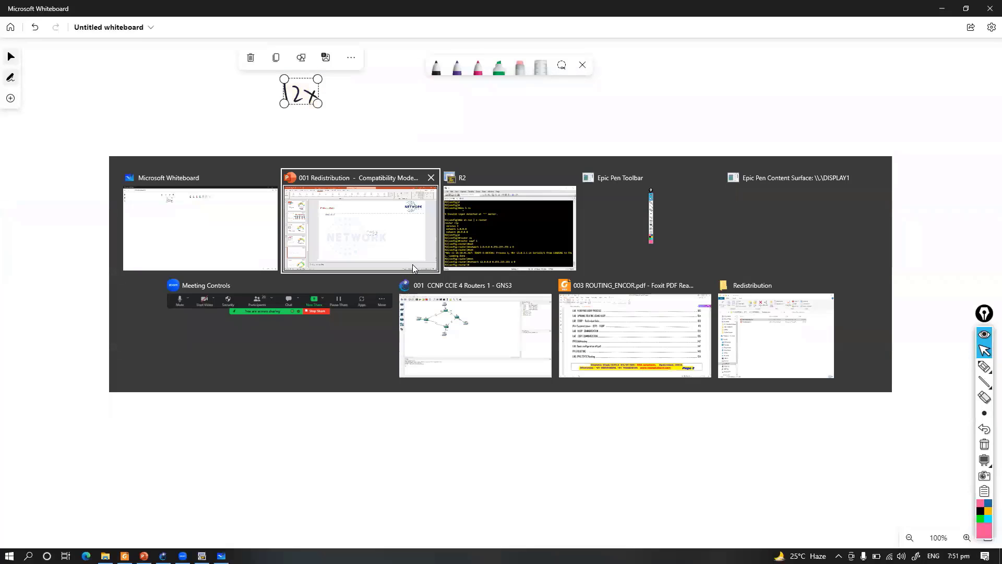
scroll(451, 287, up, 3)
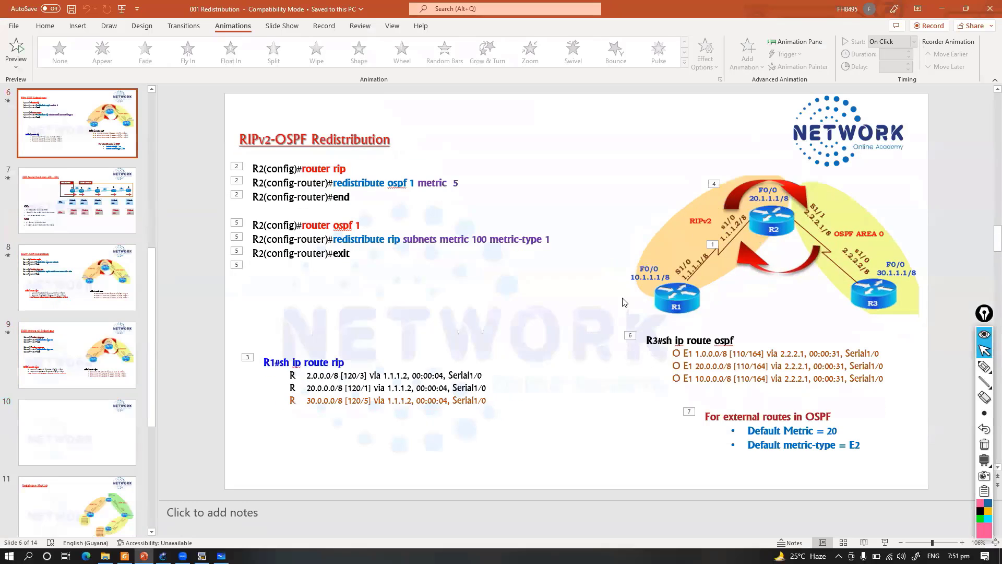
click(690, 223)
key(ctrl+c)
key(alt+Tab)
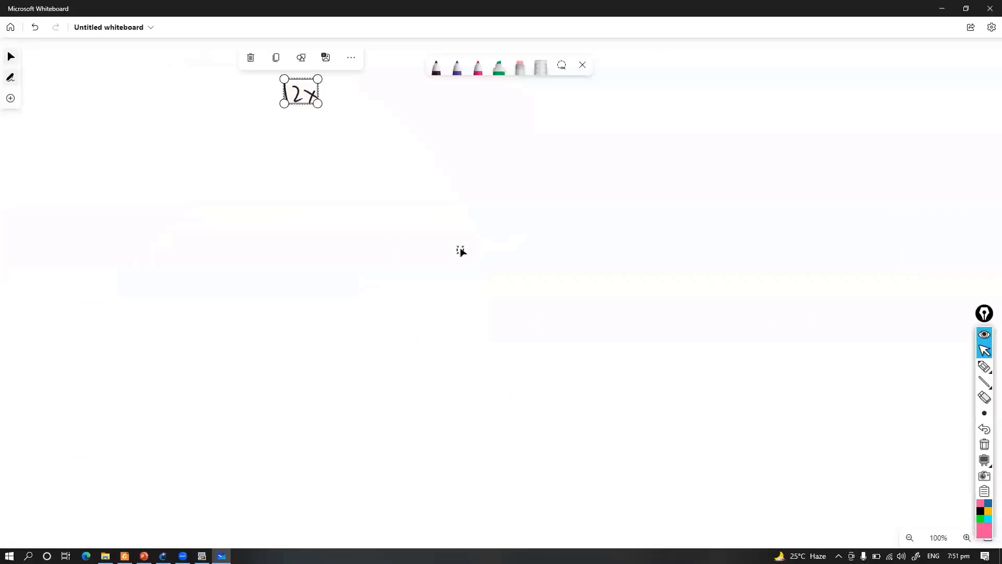
key(ctrl+v)
Position the pasted RIPv2-OSPF diagram slightly right and down on the board.
click(141, 161)
scroll(126, 161, up, 3)
drag(127, 160, 201, 174)
click(652, 276)
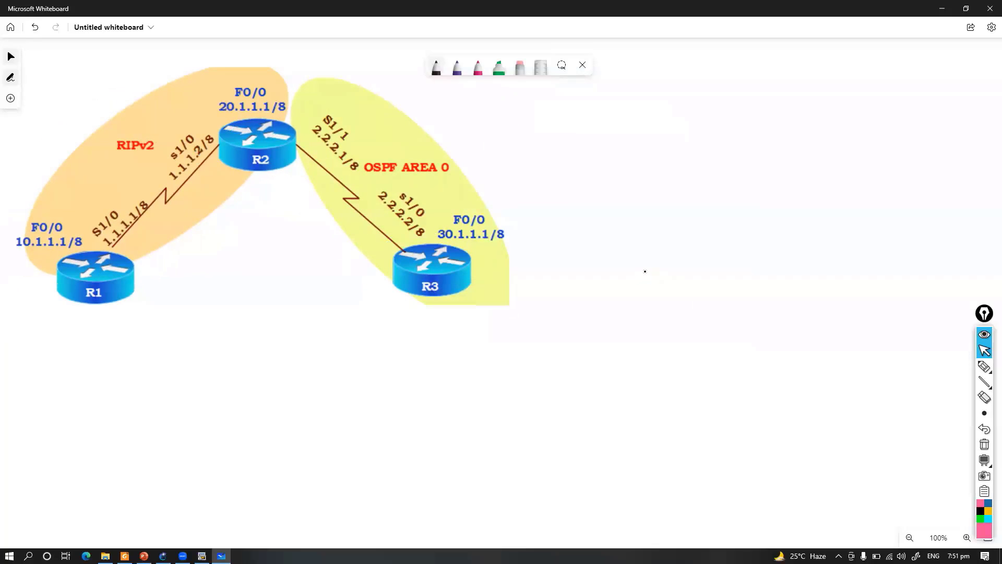
Handwrite 12xxx above R2's S1/1 and 13xxx beside R3.
mouse_move(302, 97)
mouse_down()
mouse_move(318, 114)
mouse_move(350, 97)
mouse_move(364, 111)
mouse_up()
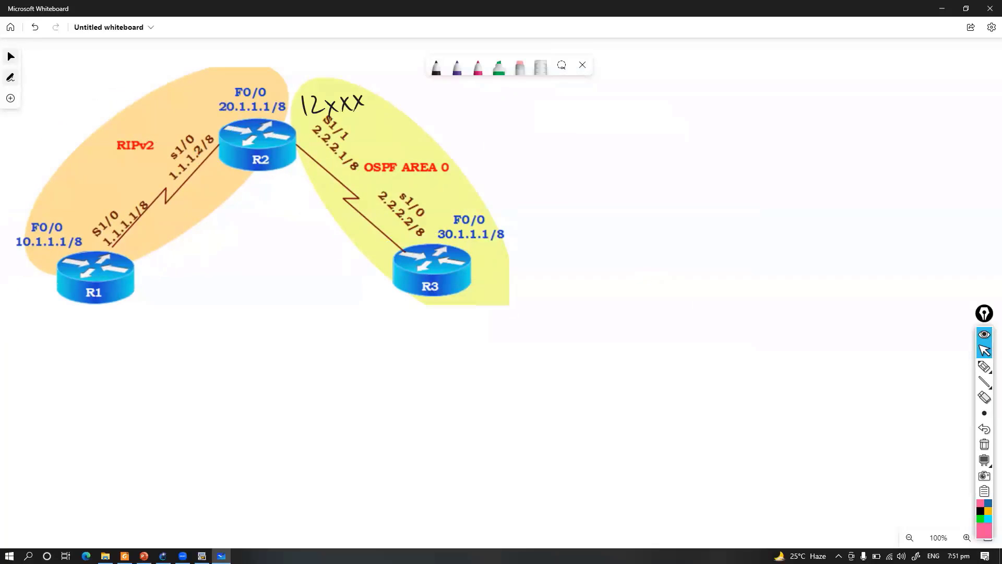
mouse_move(468, 259)
mouse_down()
mouse_move(470, 279)
mouse_move(485, 278)
mouse_up()
drag(497, 266, 505, 277)
mouse_move(505, 265)
mouse_down()
mouse_move(497, 278)
mouse_move(519, 285)
mouse_up()
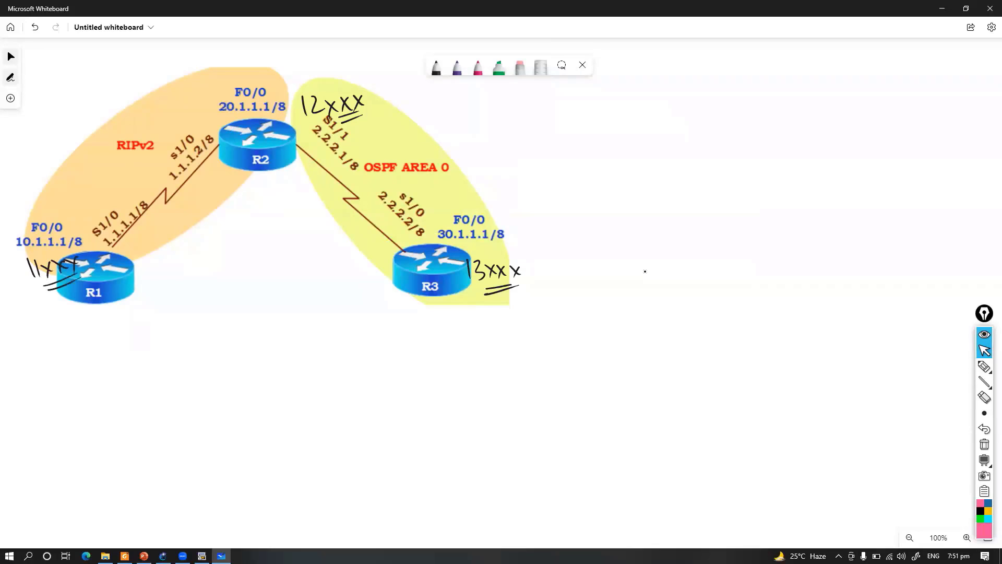
key(alt+Tab)
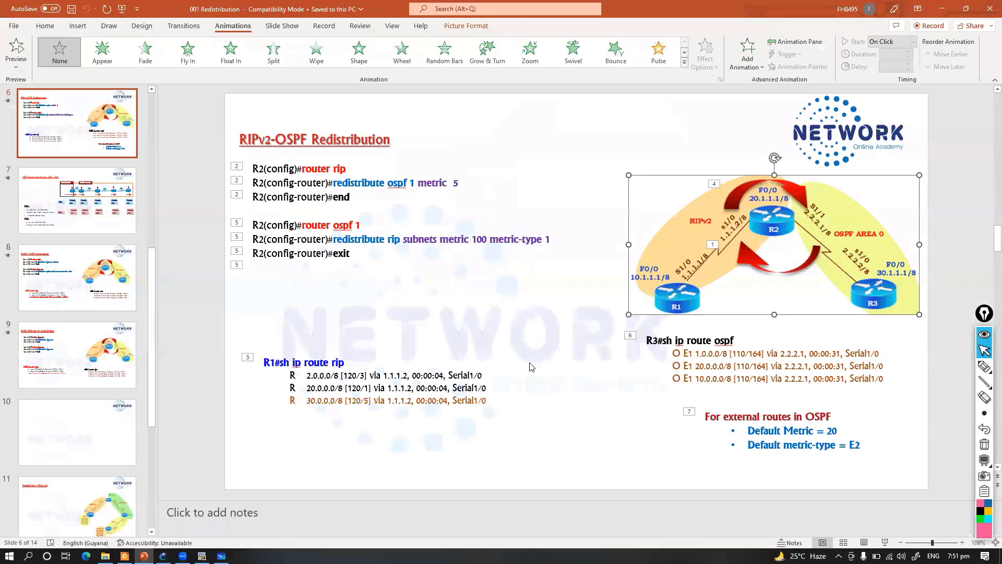
key(alt+Tab)
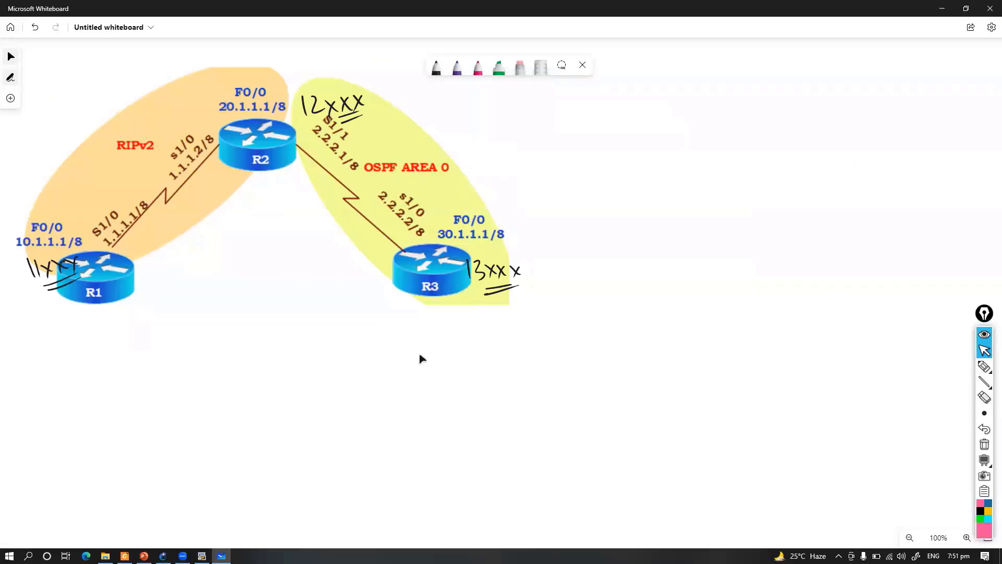
key(alt+Tab)
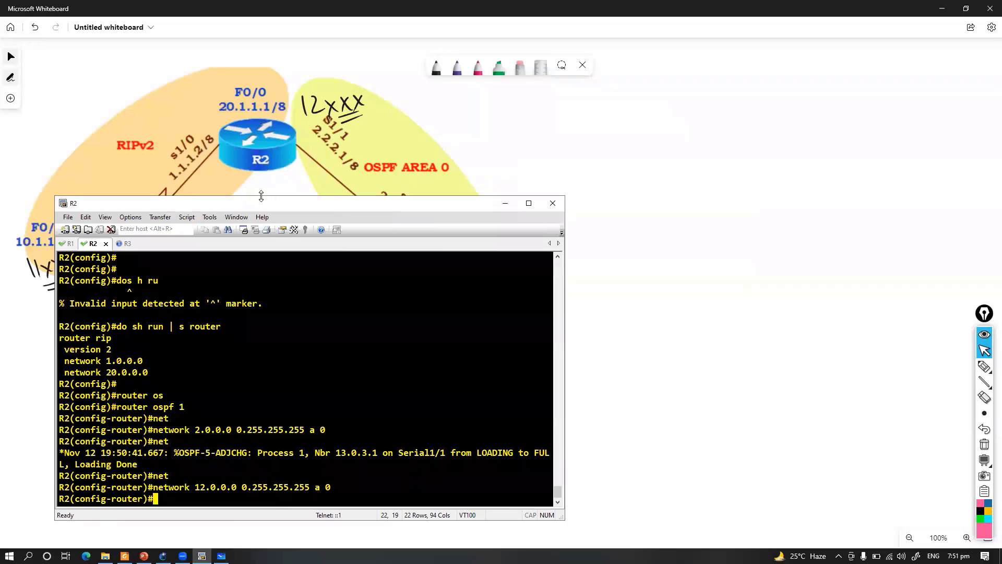
Shrink the whiteboard diagram and move the R2 terminal aside.
key(alt+Tab)
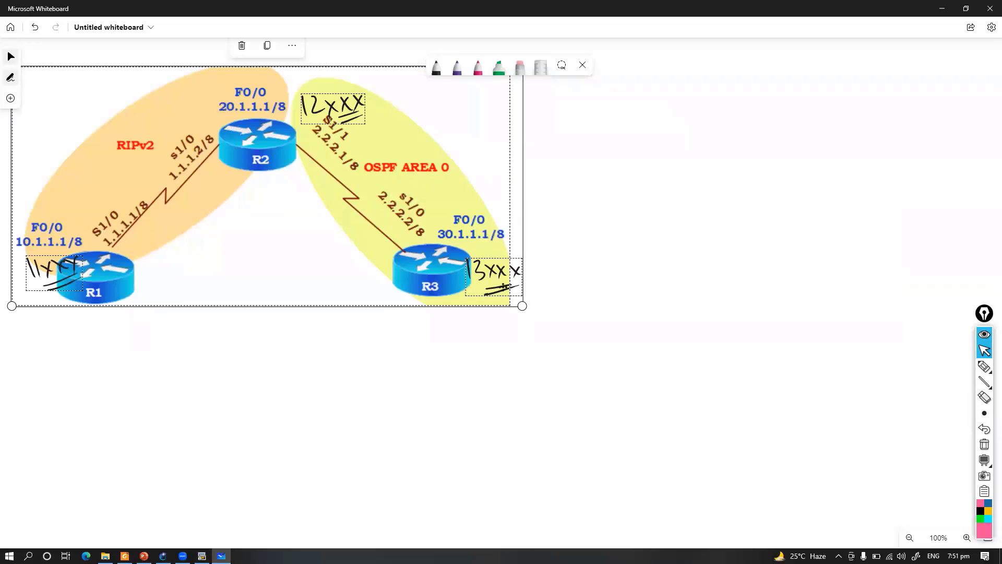
drag(520, 302, 371, 239)
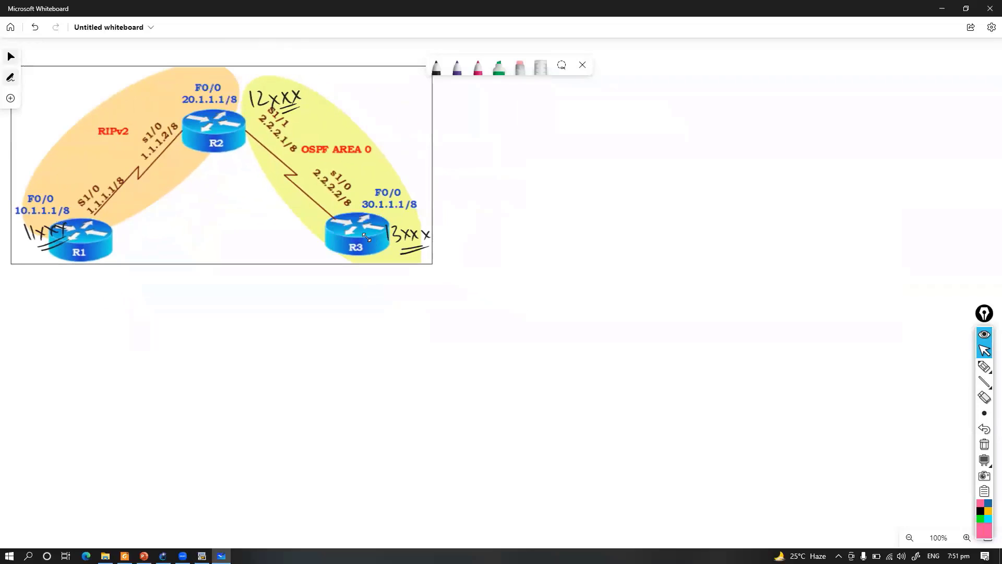
key(alt+Tab)
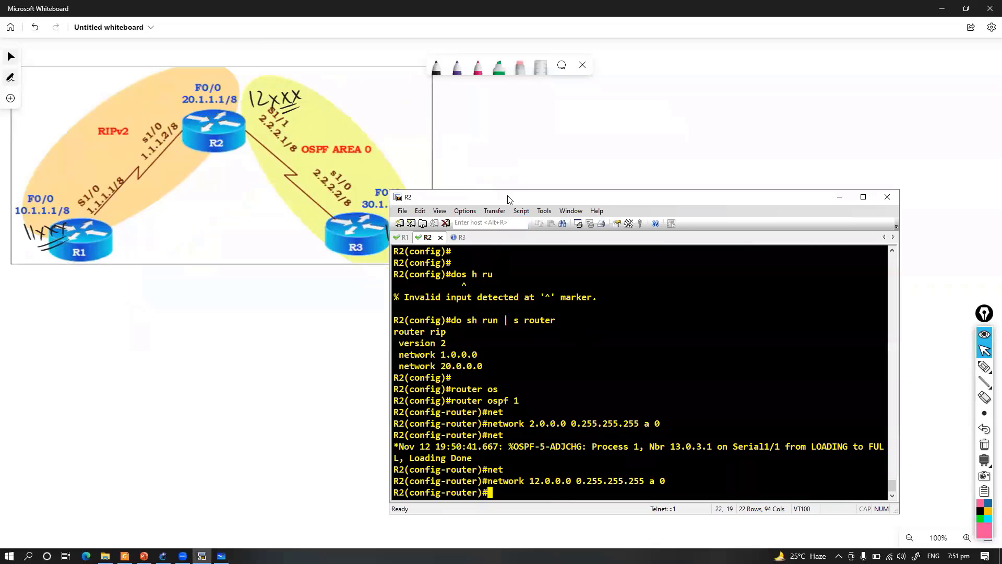
drag(511, 202, 573, 131)
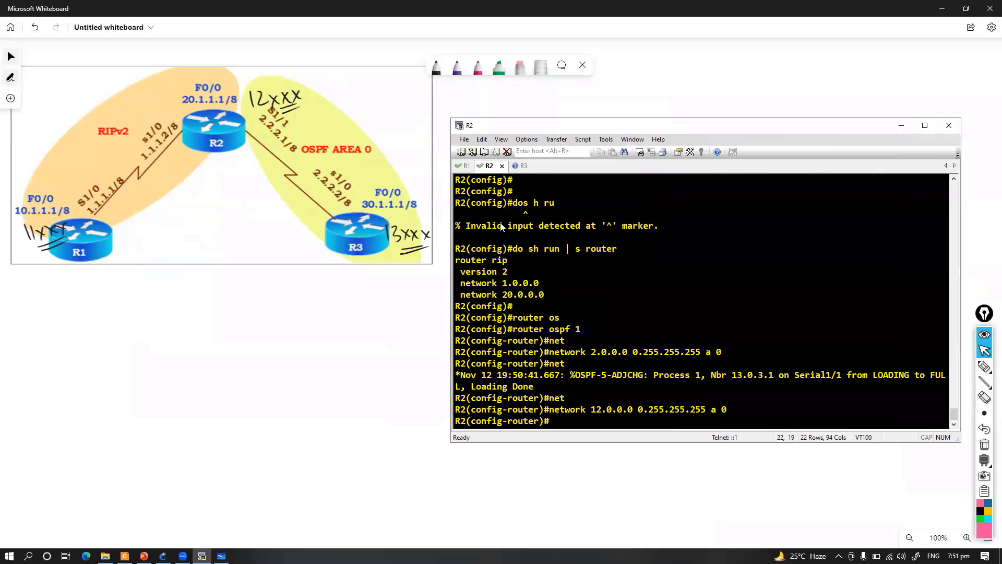
Leave configuration mode on R2 with 'end' and run 'show ip route'.
key(Return)
text(edm)
key(Return)
key(Return)
text(end)
key(Return)
key(Return)
text(show ip rou)
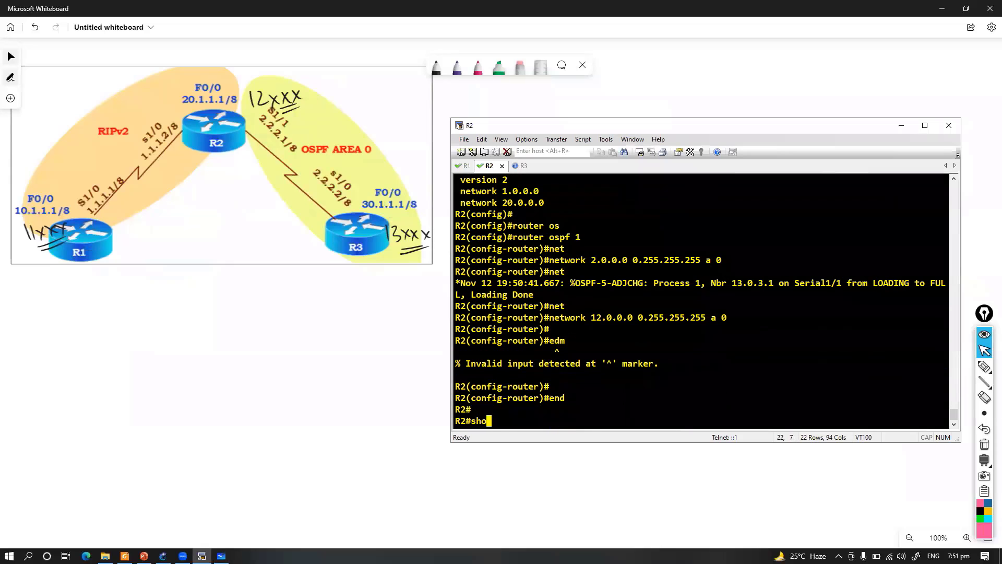
key(Tab)
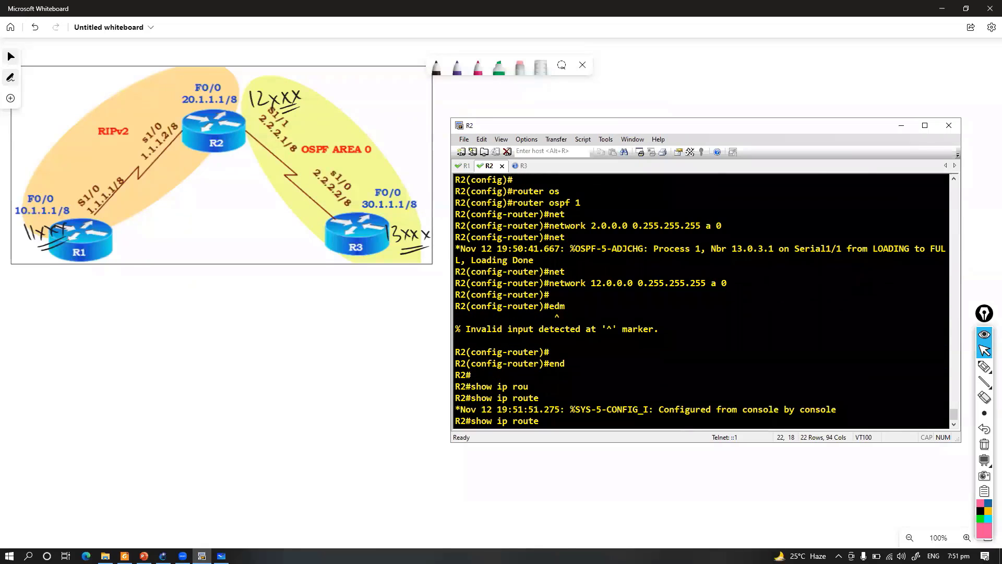
text(ex conn)
key(Return)
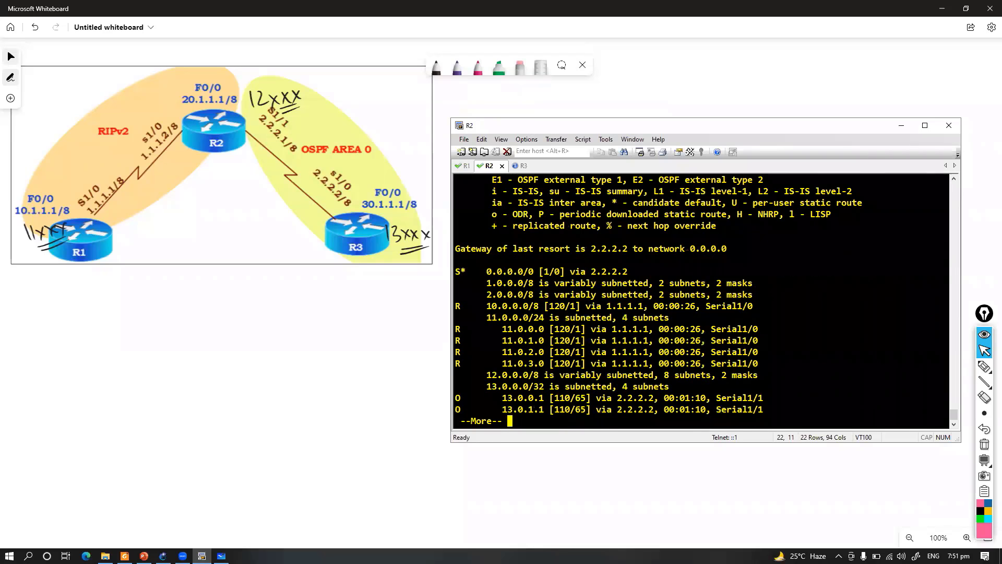
Page through the routing table and highlight the RIP 11.0.x.0 and OSPF 13.0.x.1 routes.
key(space)
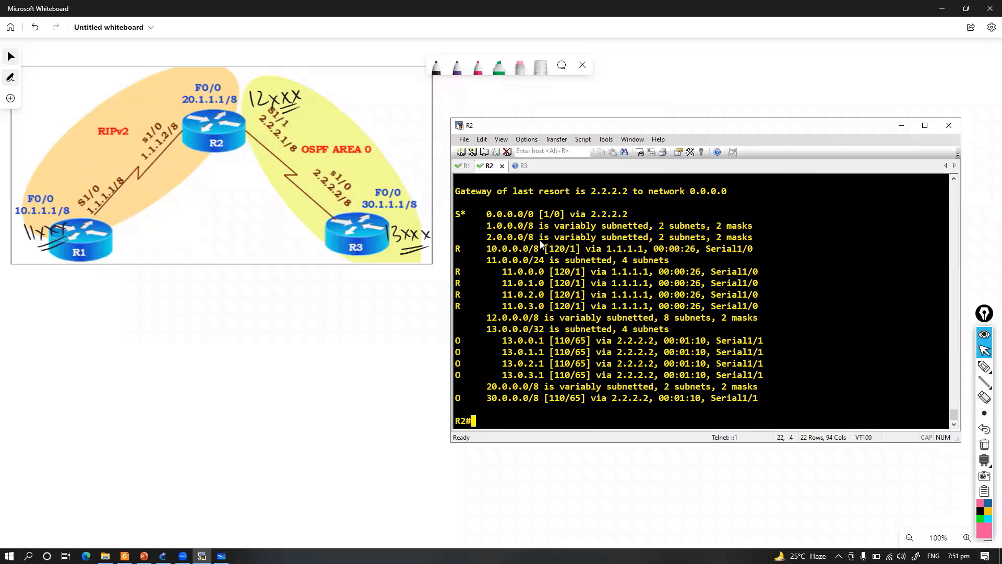
drag(461, 272, 750, 309)
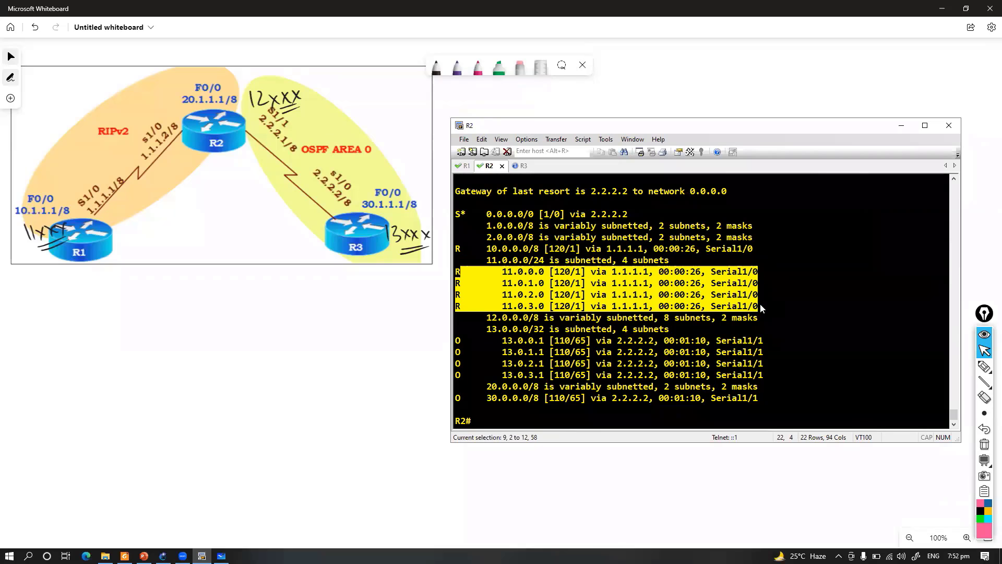
drag(760, 304, 760, 304)
drag(463, 339, 748, 381)
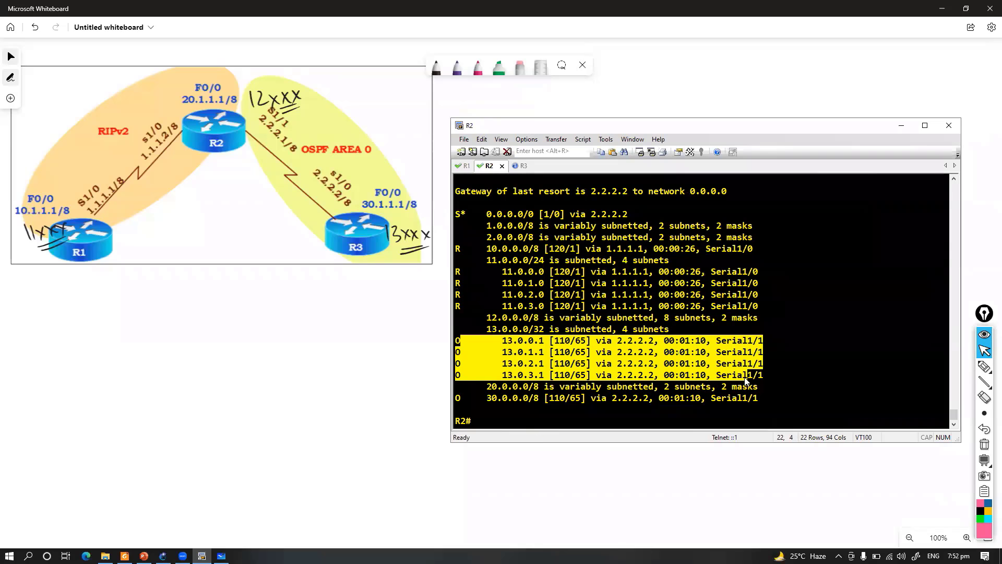
click(445, 192)
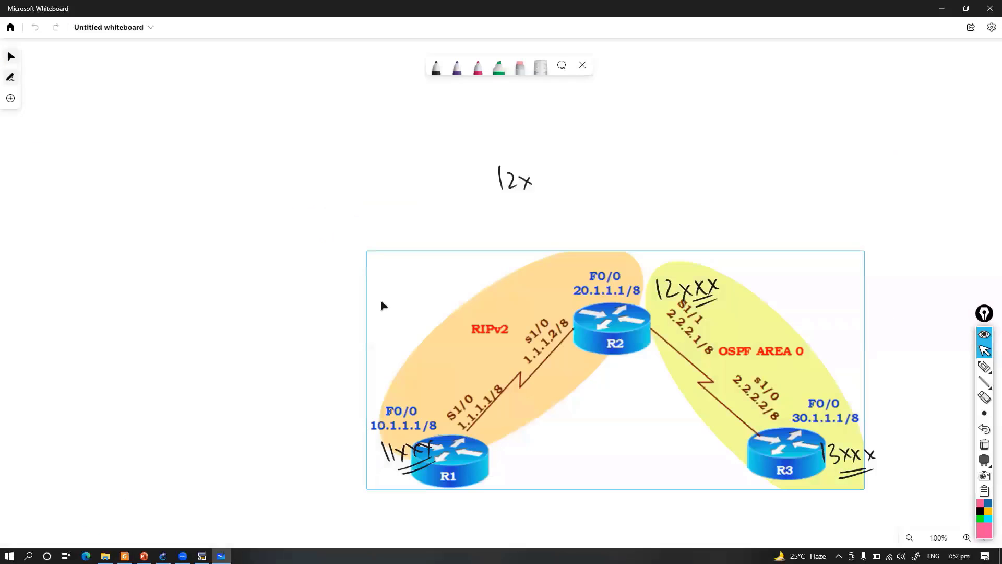
Move the lab diagram to the board's top-left and handwrite an underlined ASBR label under R2.
drag(538, 388, 262, 235)
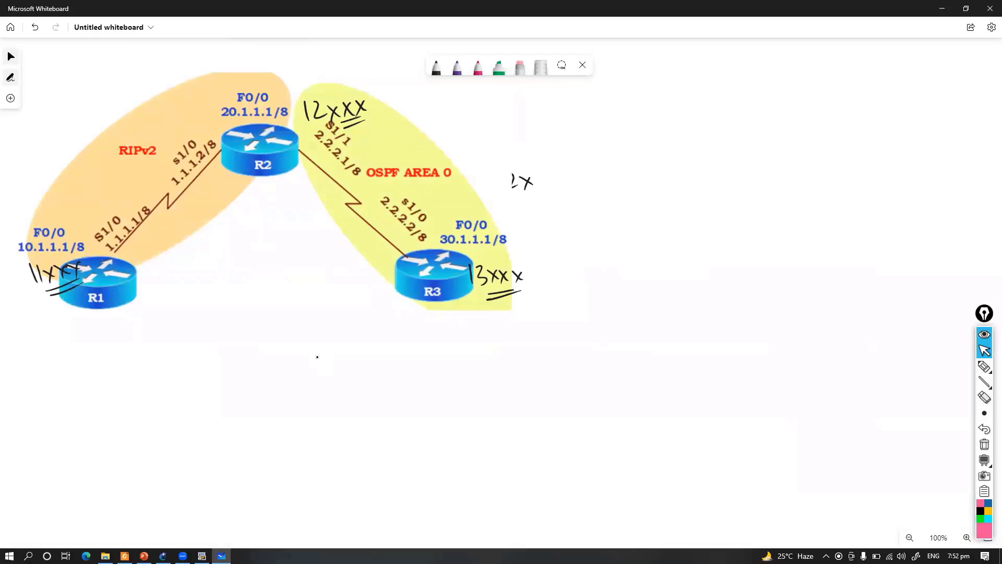
mouse_move(227, 193)
mouse_down()
mouse_move(270, 197)
mouse_move(284, 180)
mouse_up()
drag(239, 199, 272, 196)
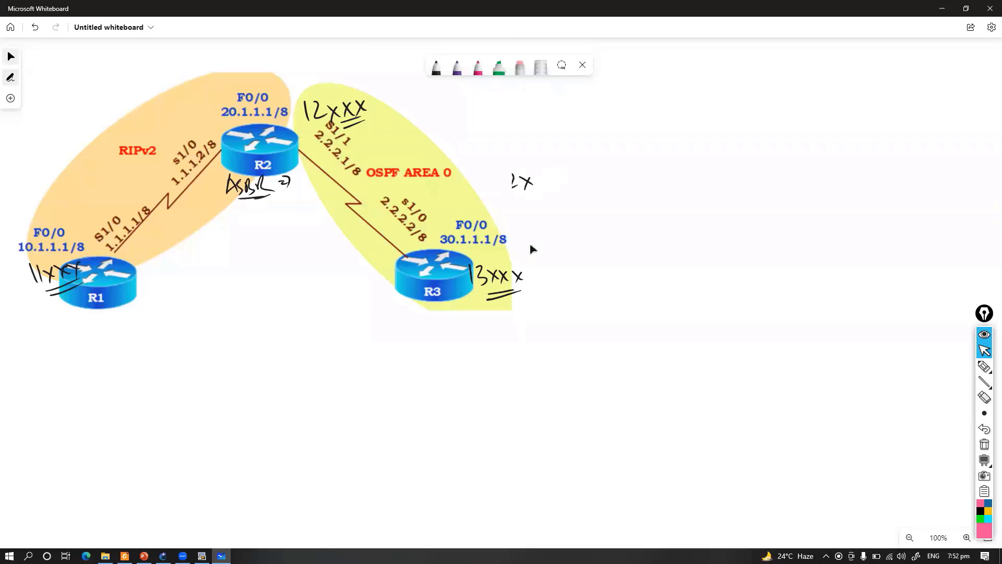
Bring R2's SecureCRT terminal back to the front.
key(alt+Tab)
key(alt+Tab)
click(387, 298)
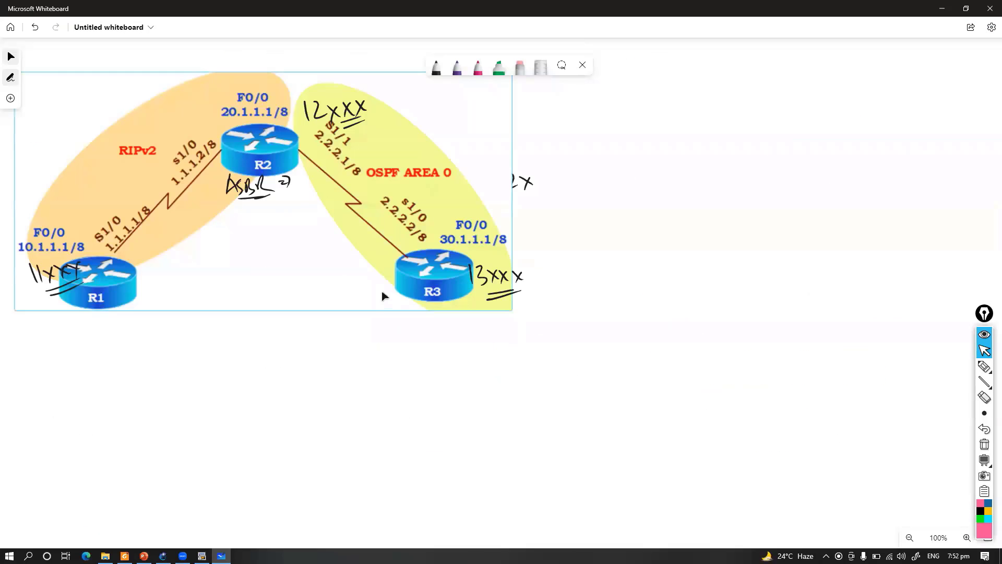
click(422, 373)
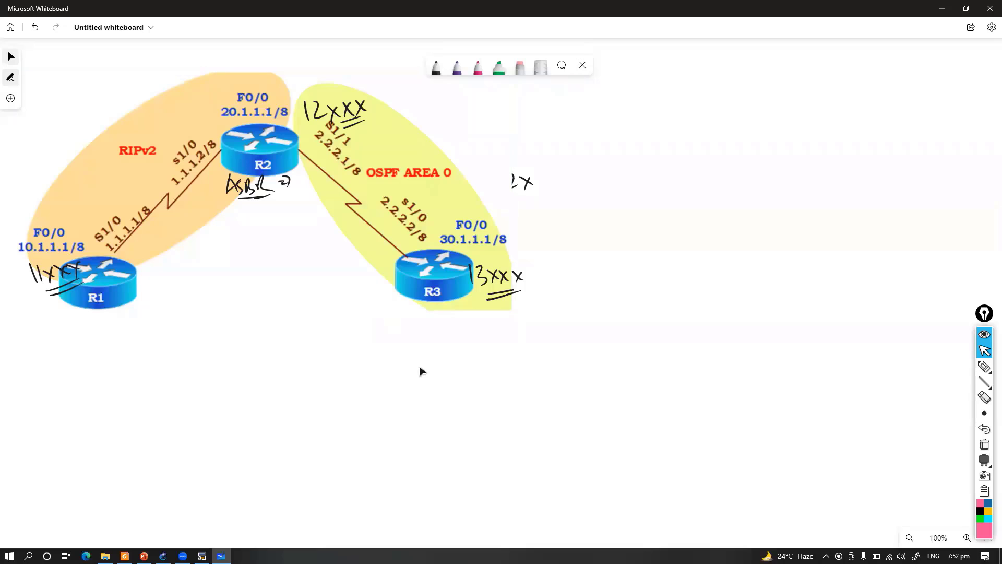
key(alt+Tab)
key(alt+Tab)
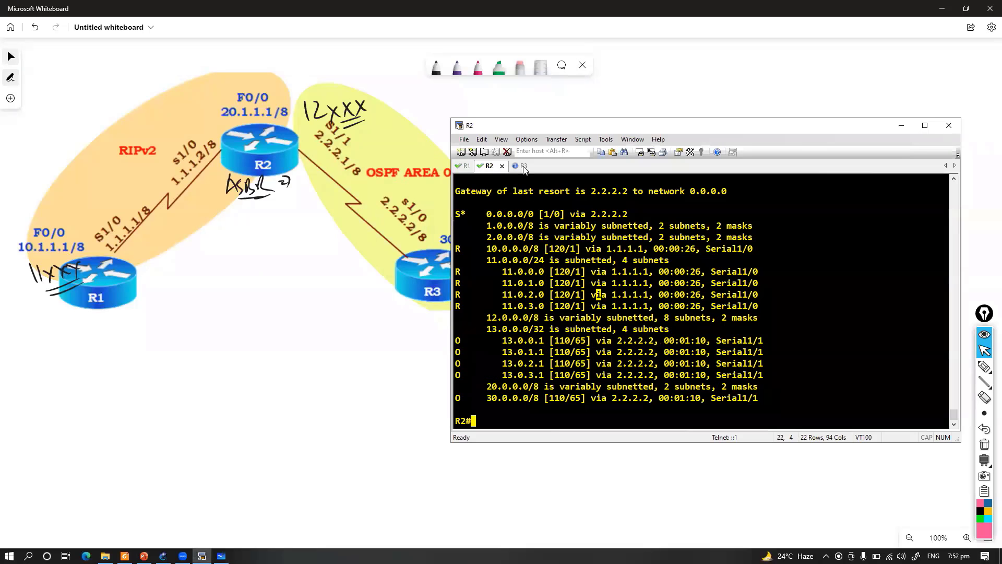
Select the whole whiteboard diagram and shrink it slightly.
click(523, 166)
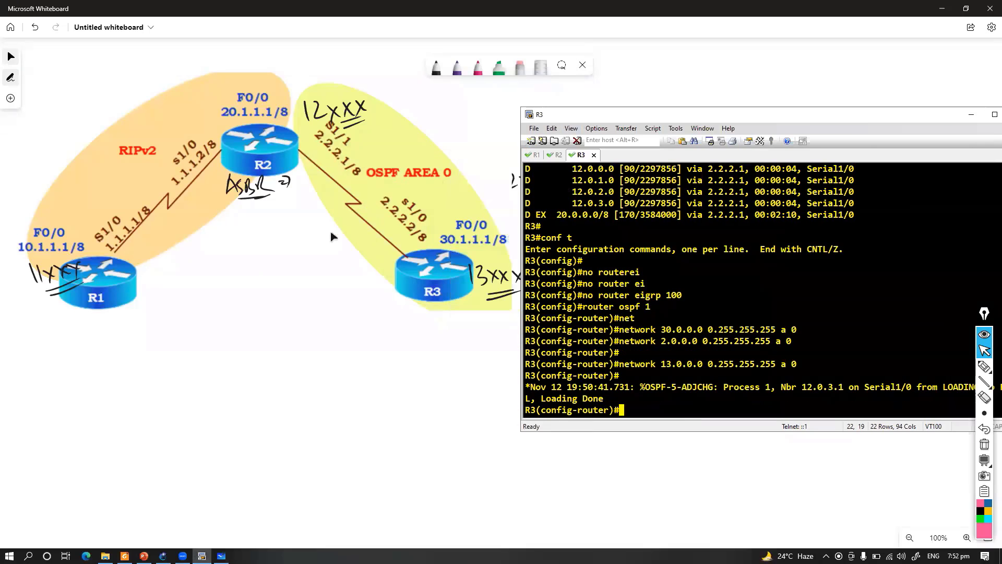
click(351, 243)
key(ctrl+a)
drag(533, 311, 375, 254)
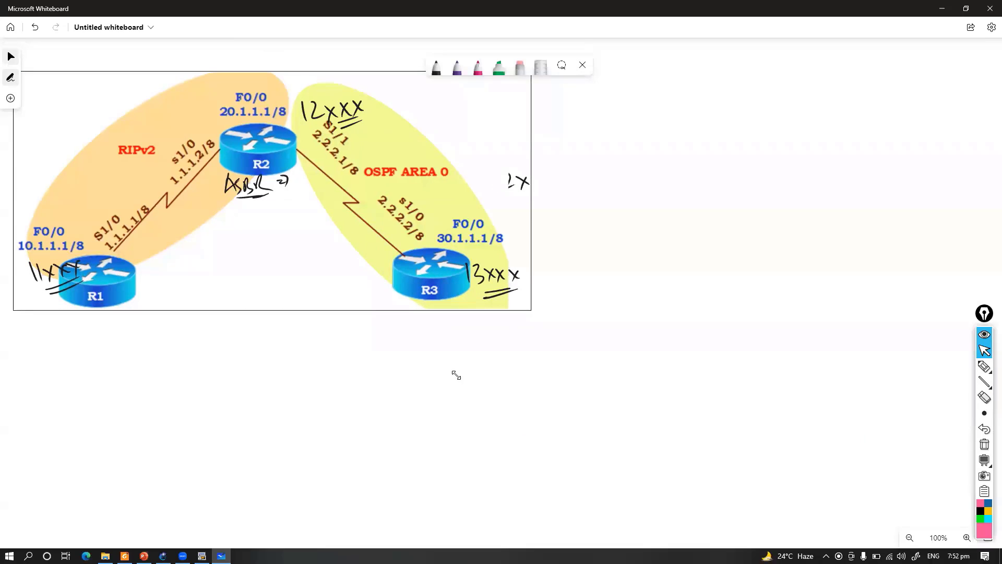
key(alt+Tab)
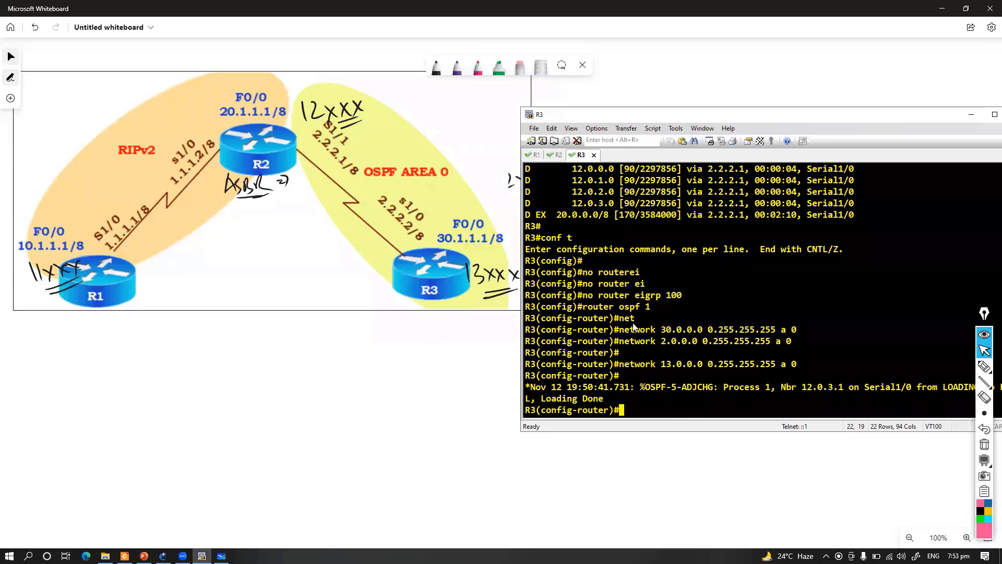
On R3, leave configuration mode with end and run show ip route ospf.
key(Return)
key(Return)
text(end)
key(Return)
key(Return)
text(show )
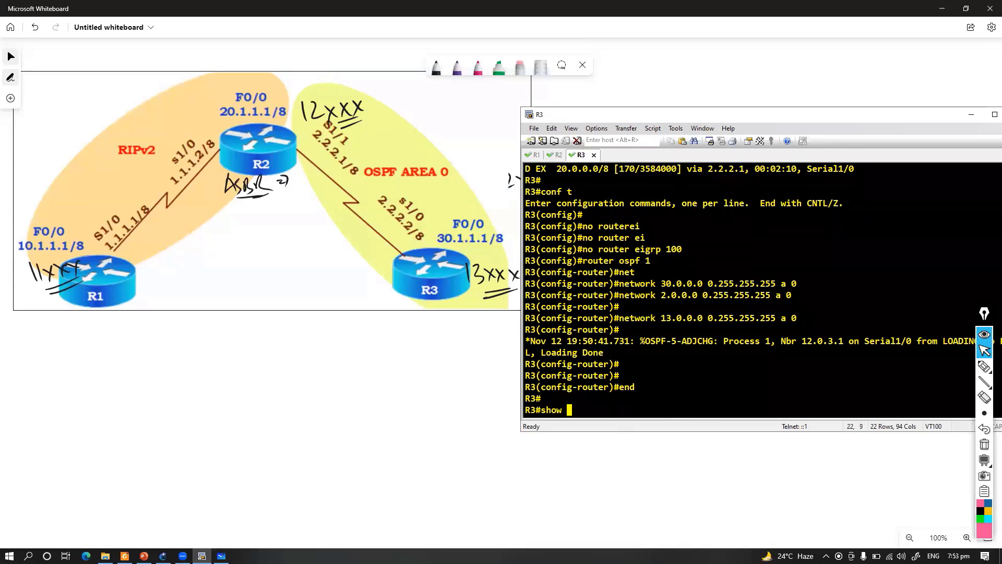
text(ip rou)
key(Tab)
text(os)
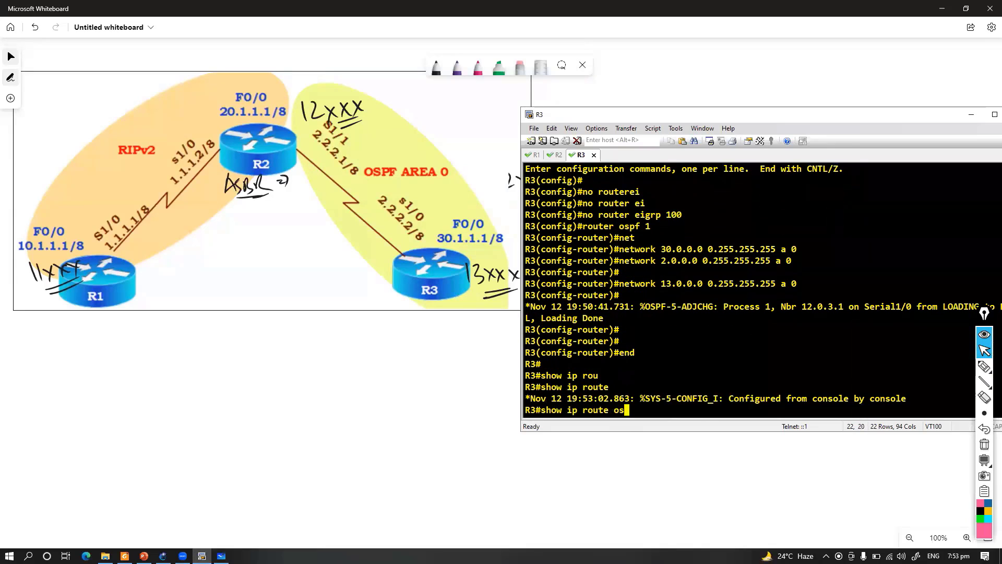
key(Tab)
key(Return)
key(alt+Tab)
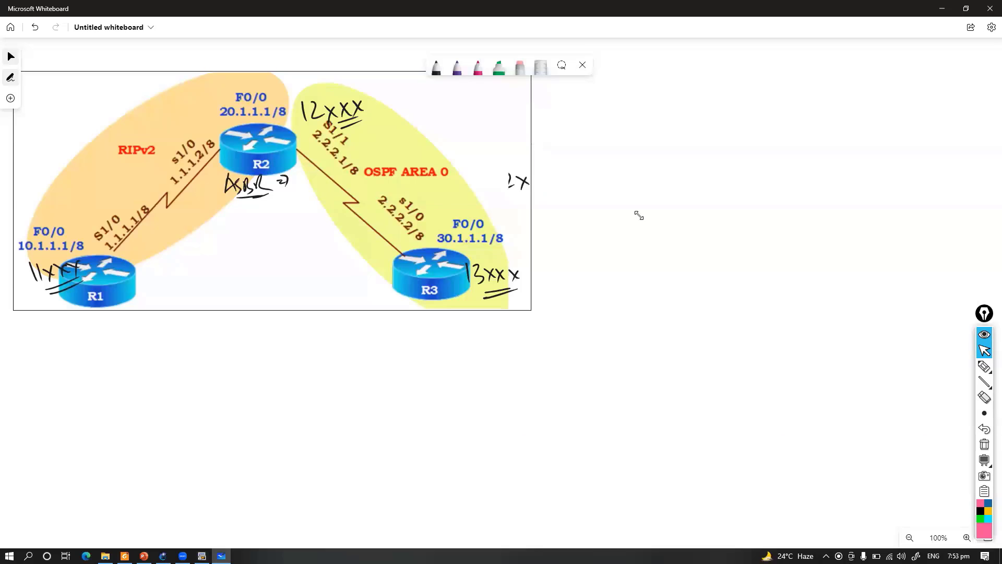
Close the whiteboard and start the PowerPoint slide show from slide 6.
click(990, 8)
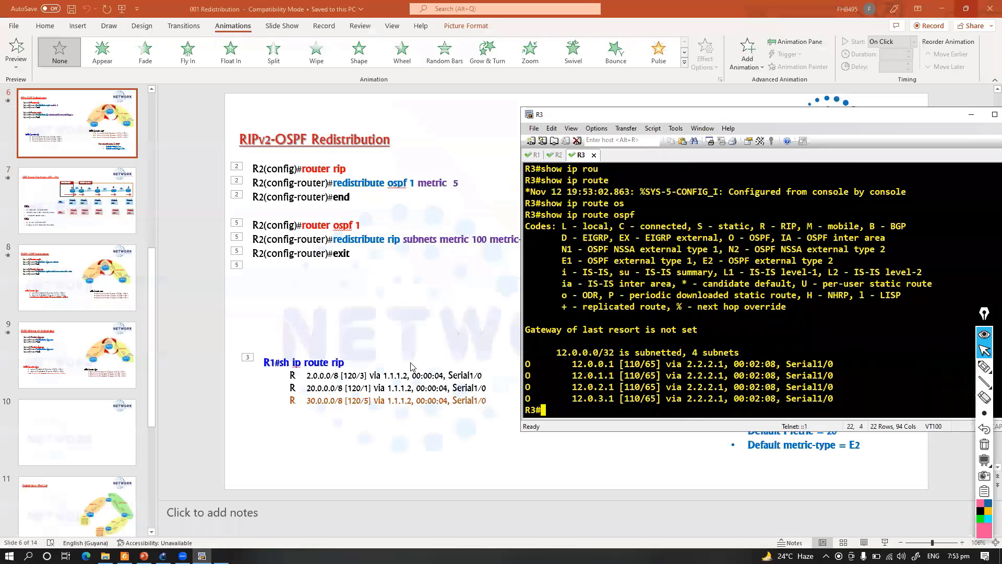
key(alt+Tab)
click(884, 542)
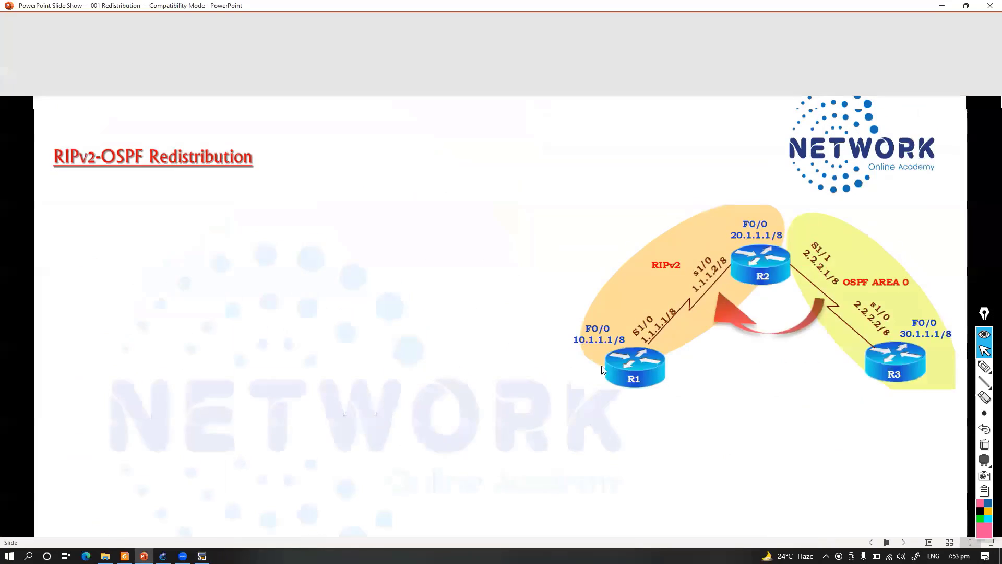
key(alt+Tab)
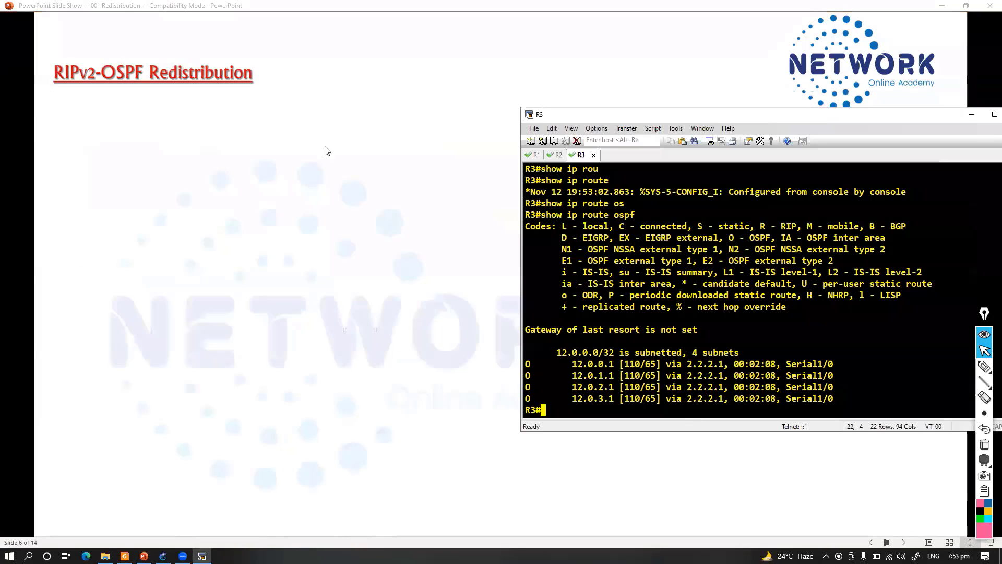
Move the R3 terminal aside and reveal the red arrow with R2's RIP redistribution commands.
click(972, 114)
click(630, 222)
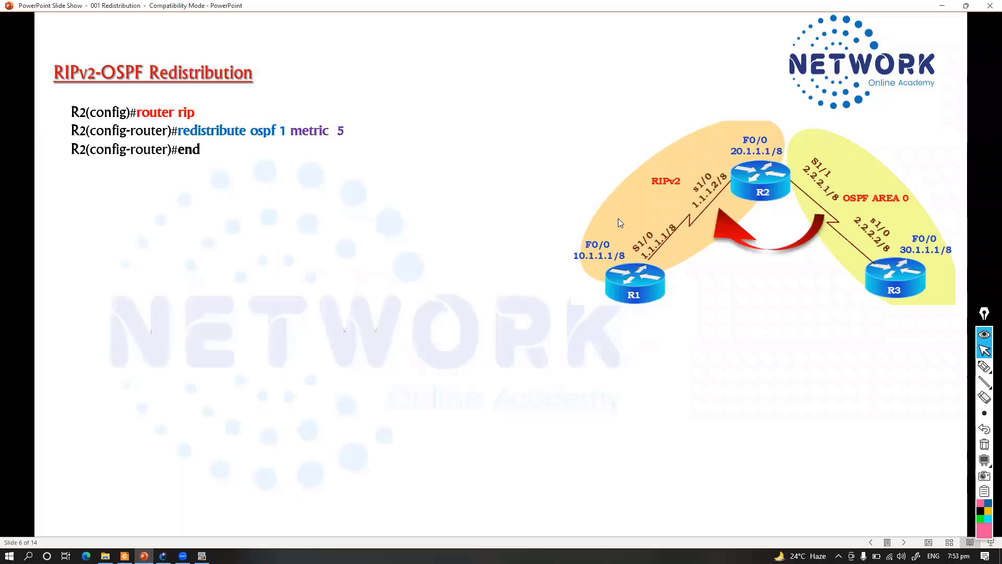
key(alt+Tab)
Move the terminal down-left and enter RIP router configuration on R2 via conf t and router rip.
drag(405, 113, 384, 189)
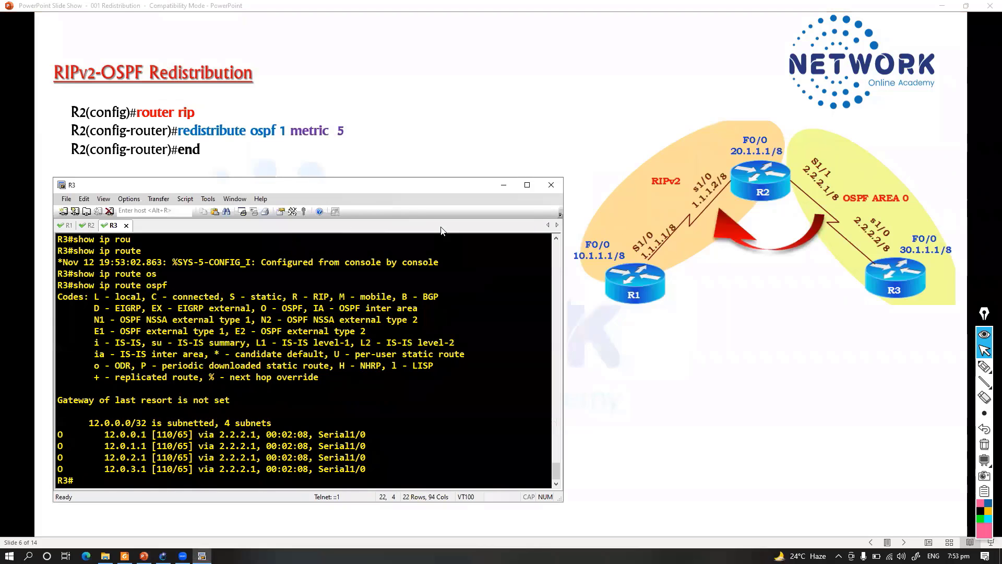
click(86, 226)
text(con ft)
key(Return)
text(conf t)
key(Return)
text(router ir)
key(Return)
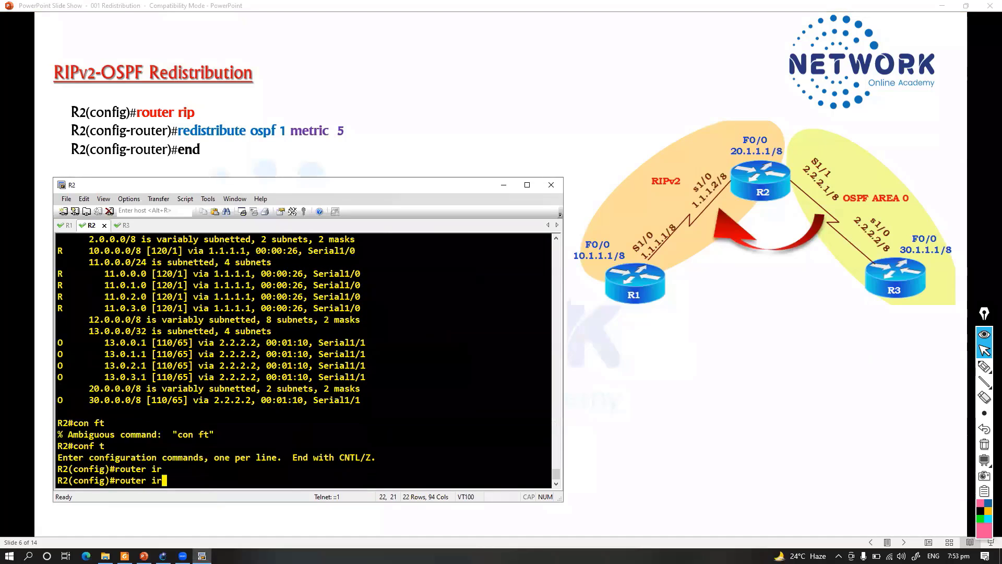
text(router ri)
key(Tab)
key(Return)
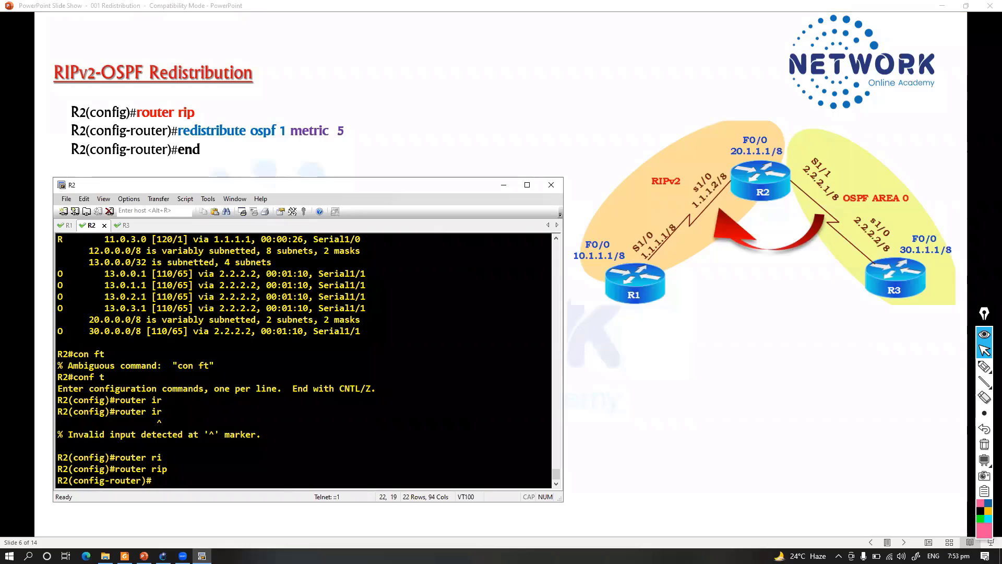
Add redistribute ospf 1 metric 1 under RIP, then leave configuration mode with end.
text(rei)
key(Tab)
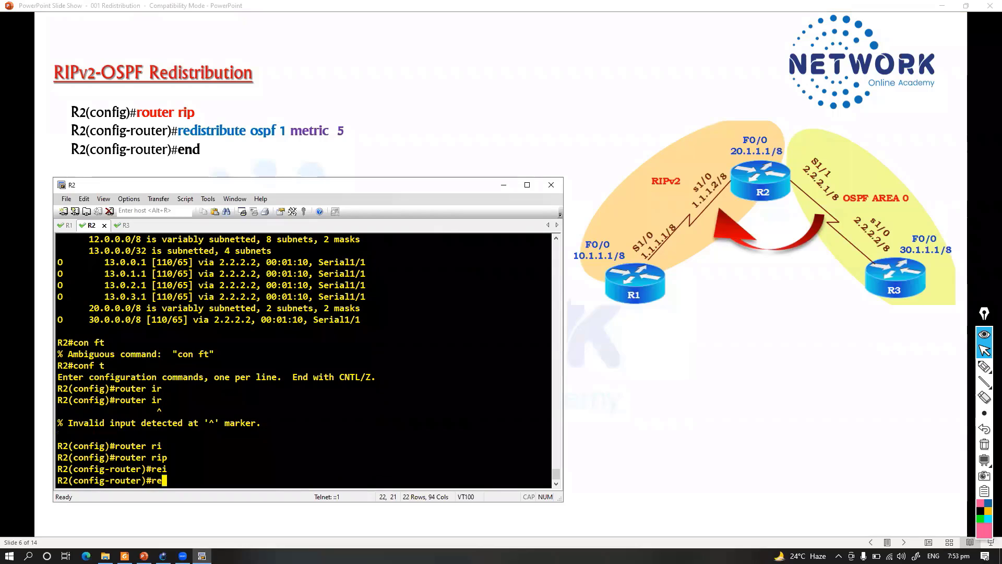
text(s)
key(Tab)
key(BackSpace)
text(d)
key(Tab)
text(os)
key(Tab)
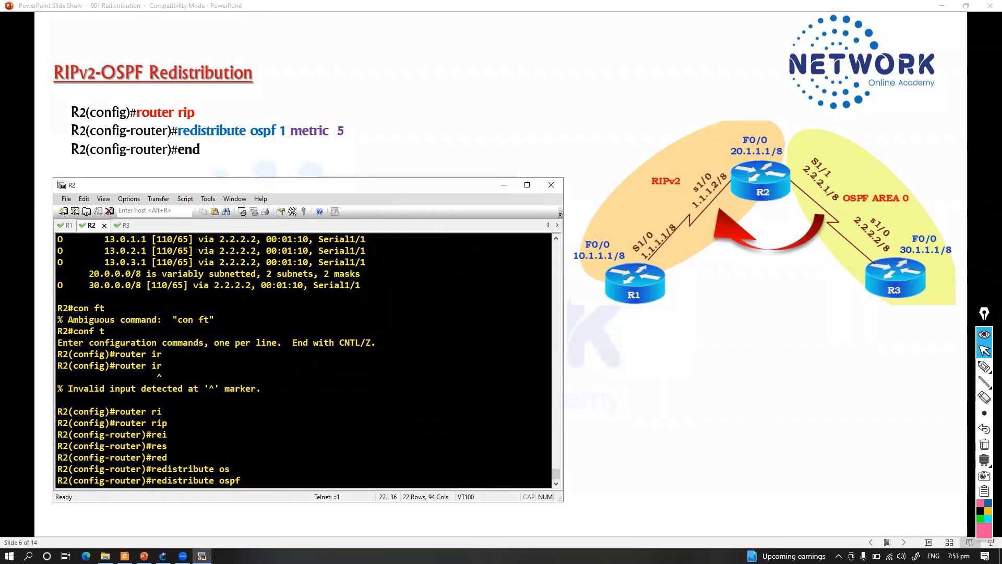
text(?)
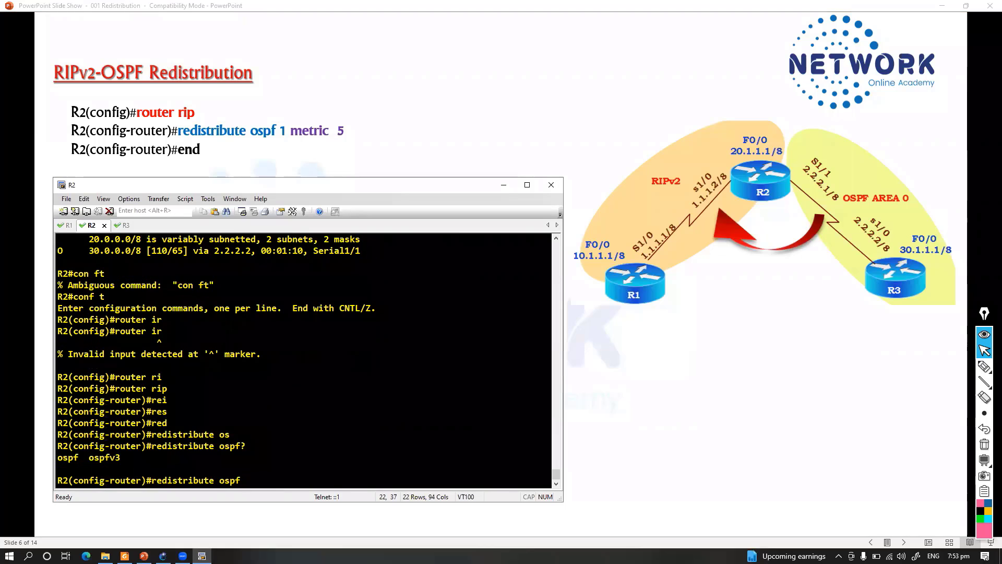
text( ?1 ?)
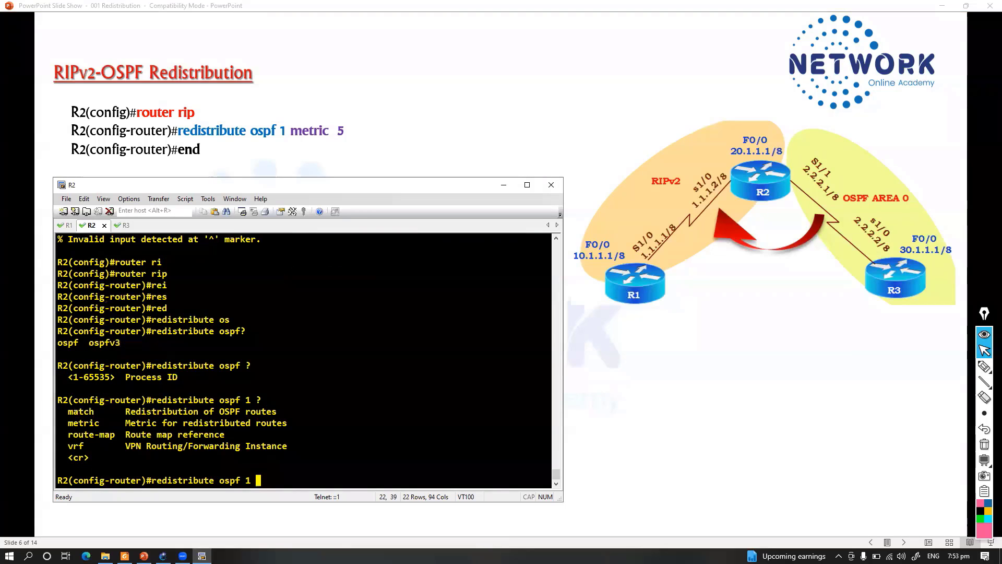
text(me)
key(Tab)
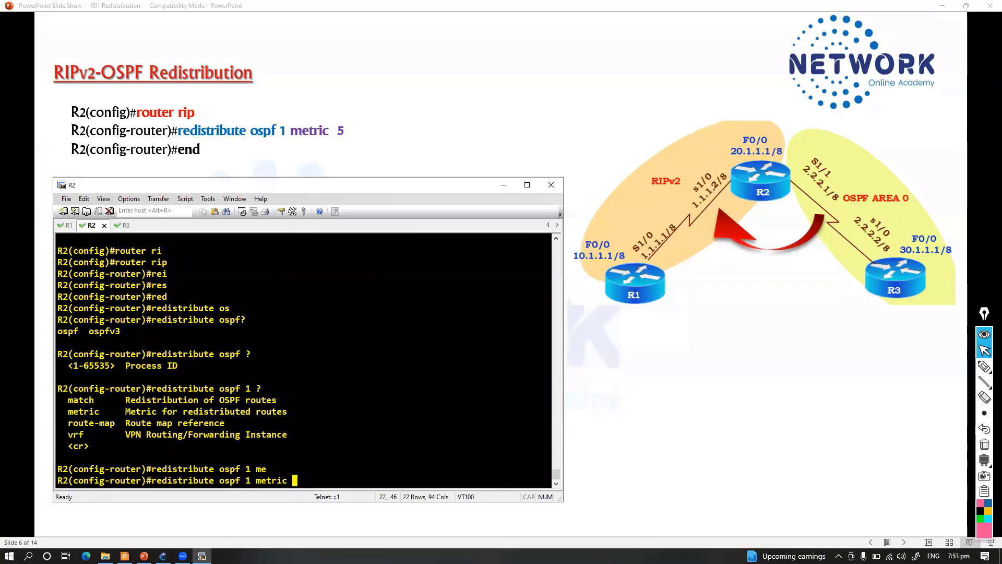
text(1)
key(Return)
text(end)
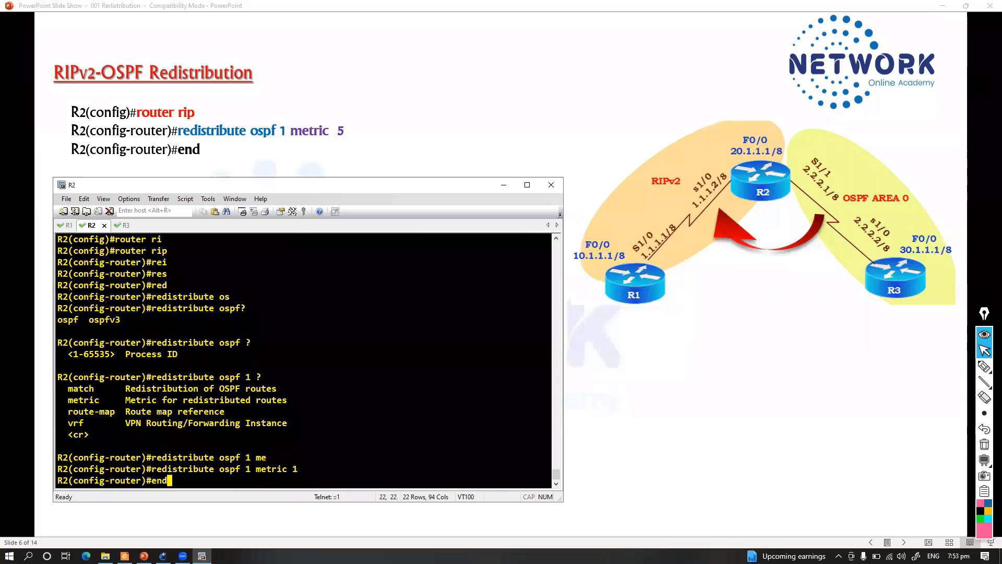
key(Return)
key(Return)
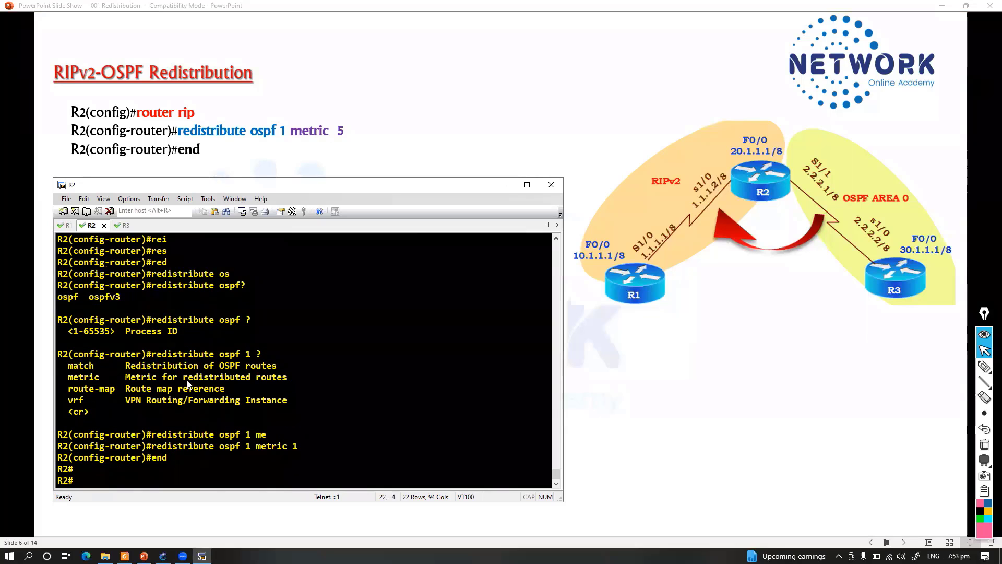
click(985, 369)
Circle R3's 30.1.1.1/8 network on the slide, then run show ip route rip on R1.
mouse_move(918, 262)
mouse_down()
mouse_move(892, 227)
mouse_move(903, 261)
mouse_move(945, 232)
mouse_move(933, 180)
mouse_move(882, 116)
mouse_move(743, 121)
mouse_move(621, 148)
mouse_move(572, 262)
mouse_up()
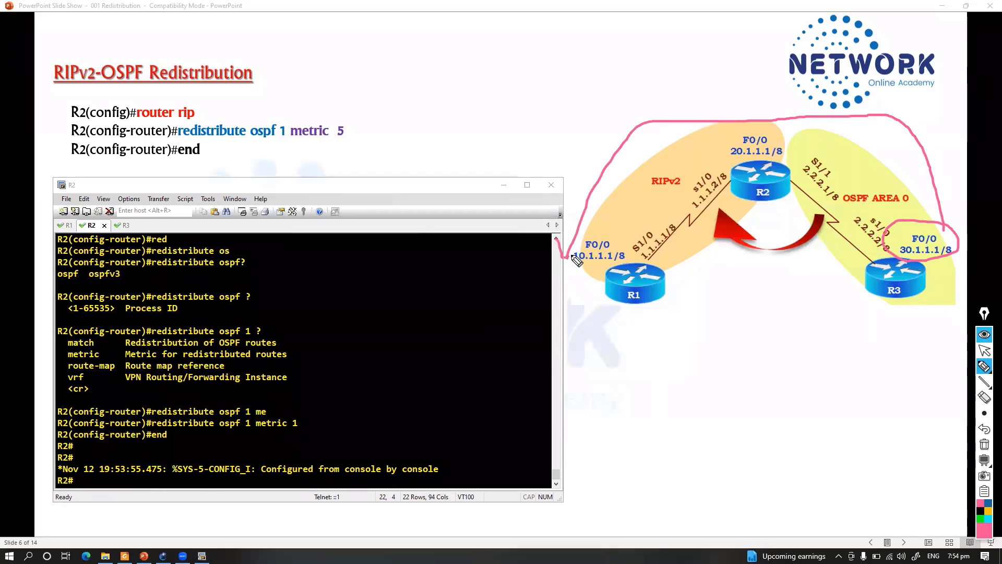
click(467, 320)
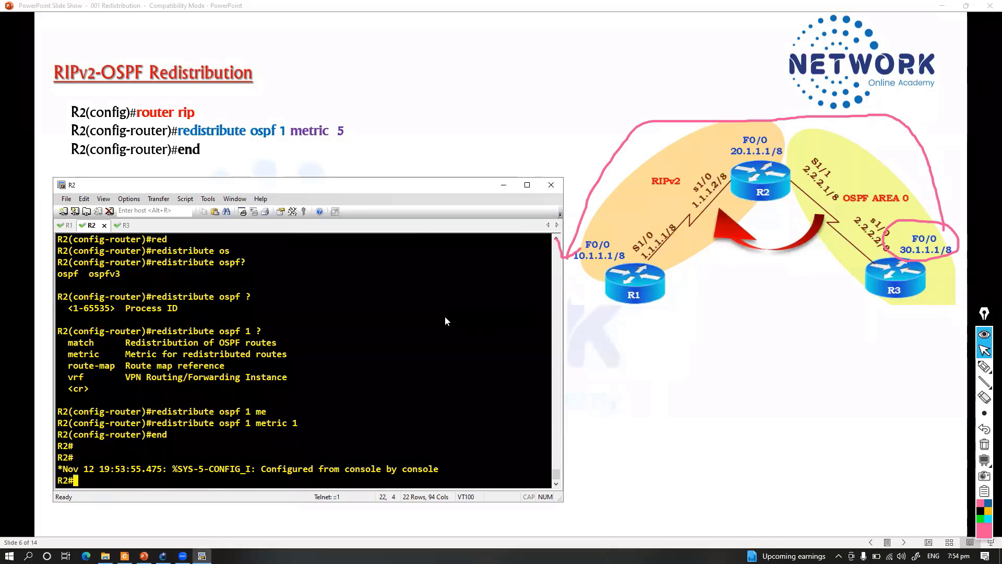
click(65, 225)
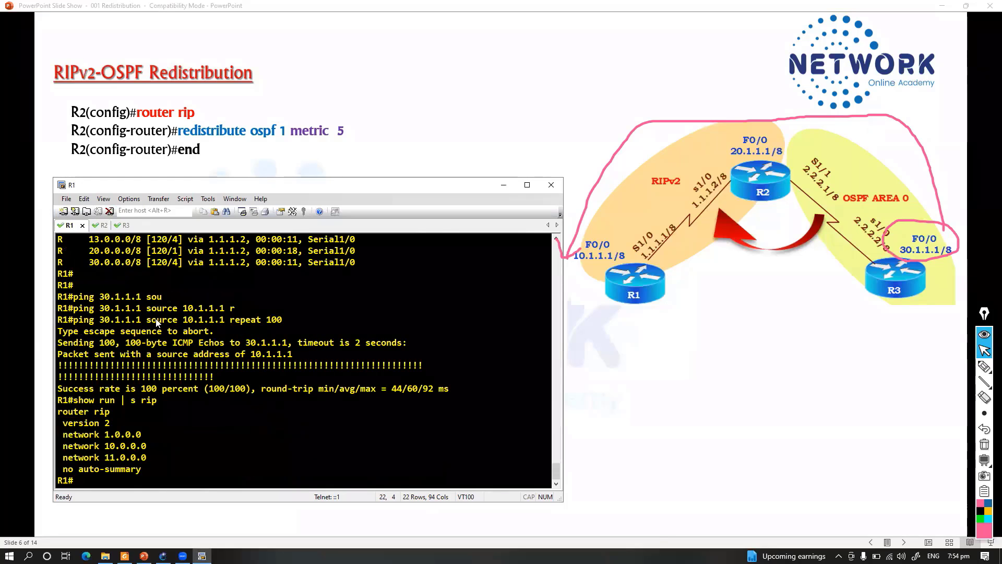
key(Return)
text(show ip rou)
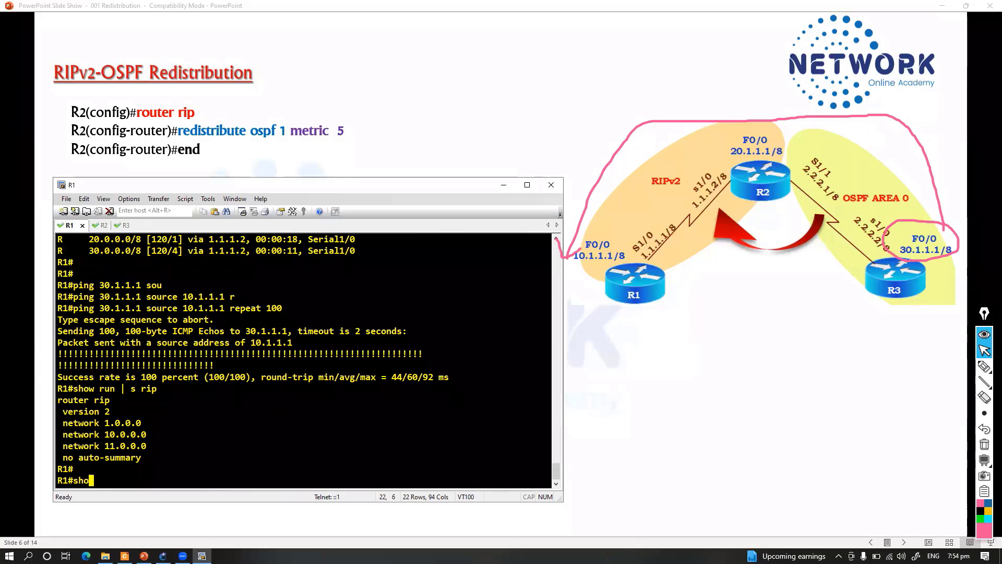
key(Tab)
text(ri)
key(Tab)
key(Return)
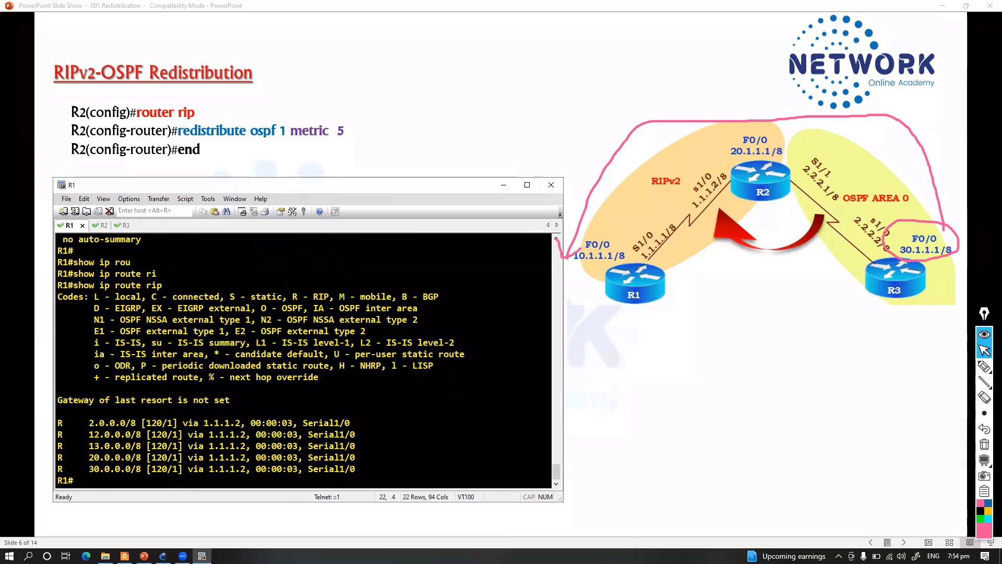
Highlight the redistributed 12.0.0.0, 13.0.0.0 and 30.0.0.0/8 routes in R1's output.
drag(84, 446, 149, 447)
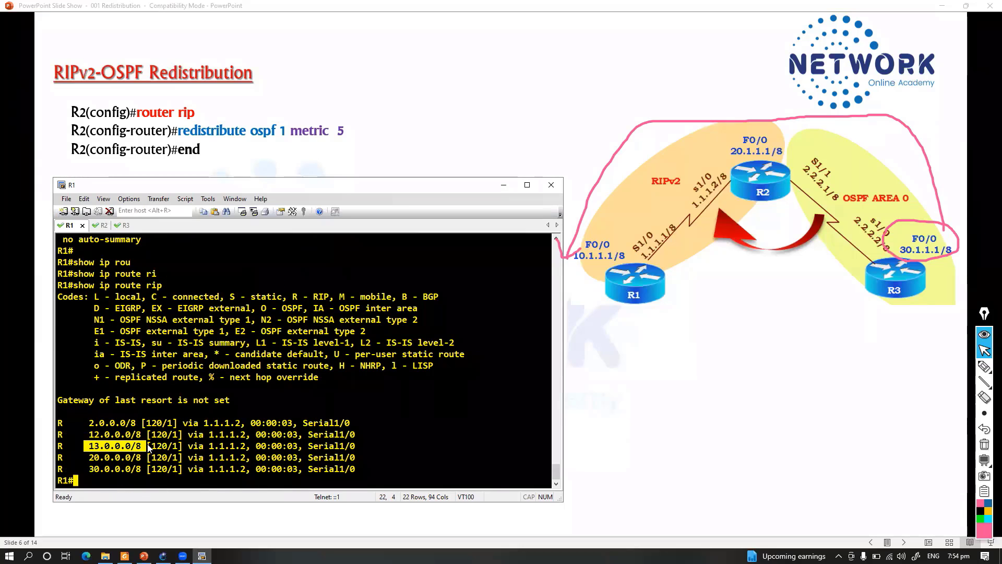
drag(84, 468, 160, 471)
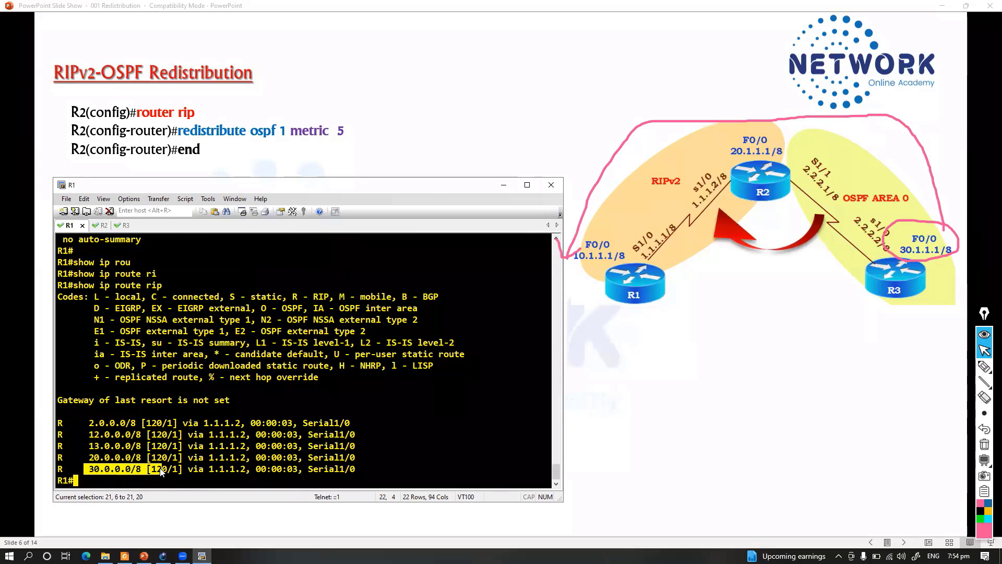
drag(85, 459, 144, 458)
drag(88, 434, 156, 473)
click(89, 442)
drag(89, 442, 177, 436)
drag(85, 447, 152, 452)
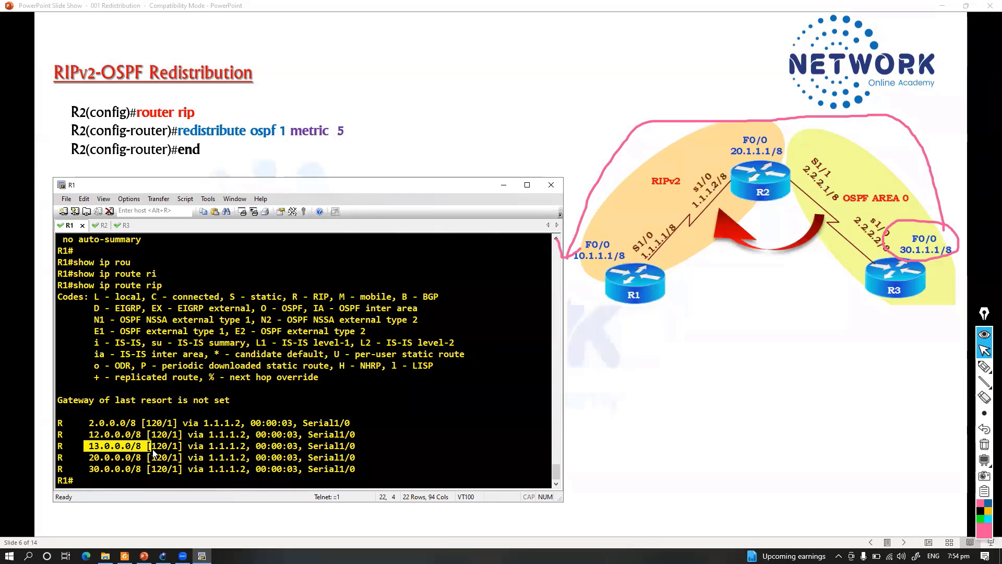
Bring the R1 terminal back to the front and nudge its window slightly.
key(alt+Tab)
key(Tab)
key(Tab)
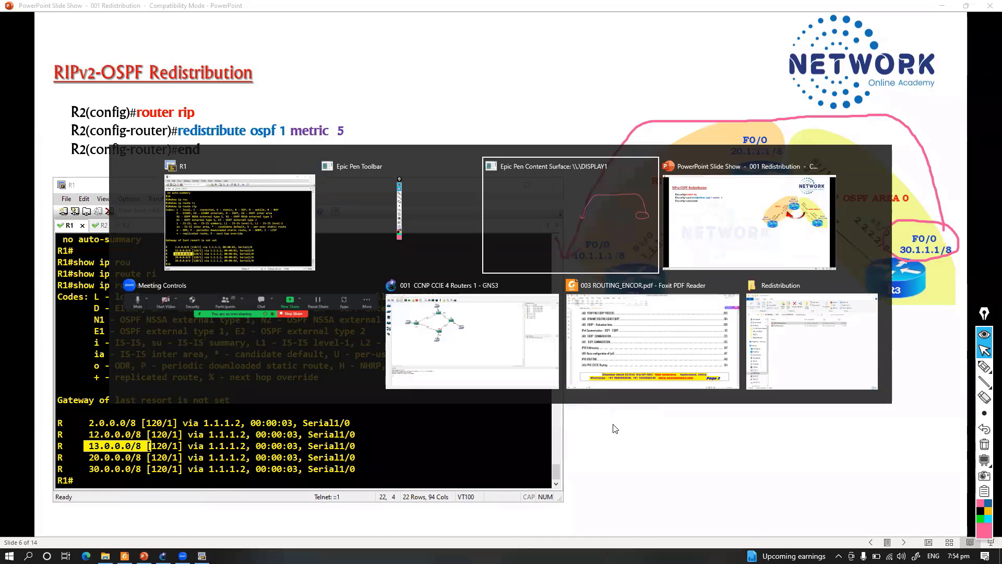
key(alt+Tab)
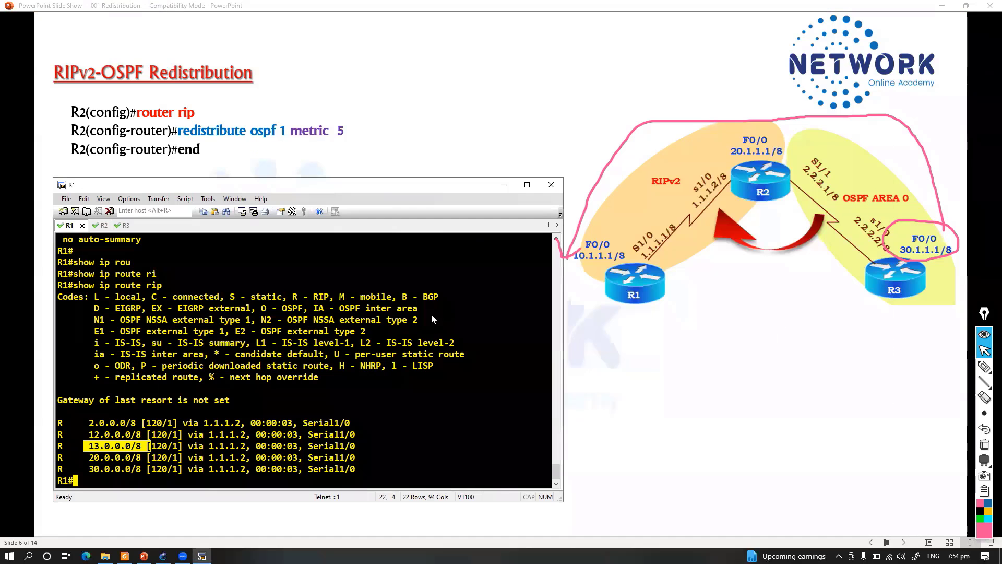
drag(426, 186, 426, 195)
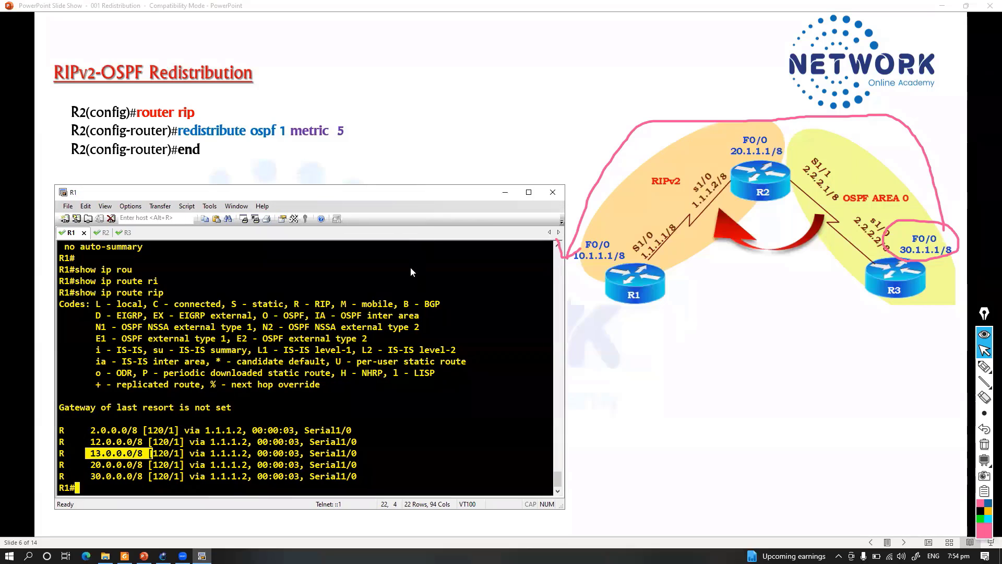
Clear the route highlight and advance the slide to show the sample R1 RIP routes.
click(271, 263)
click(656, 313)
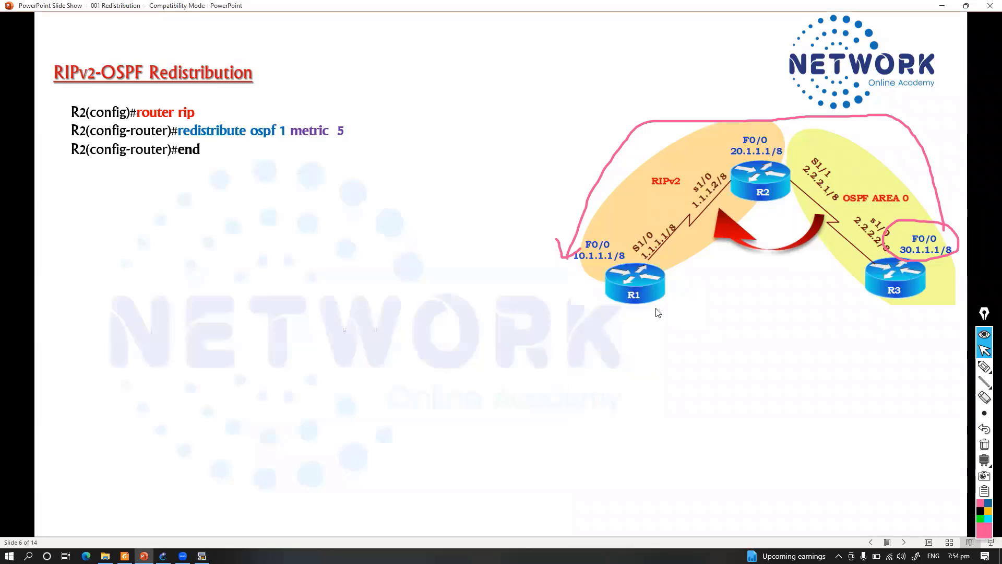
click(660, 319)
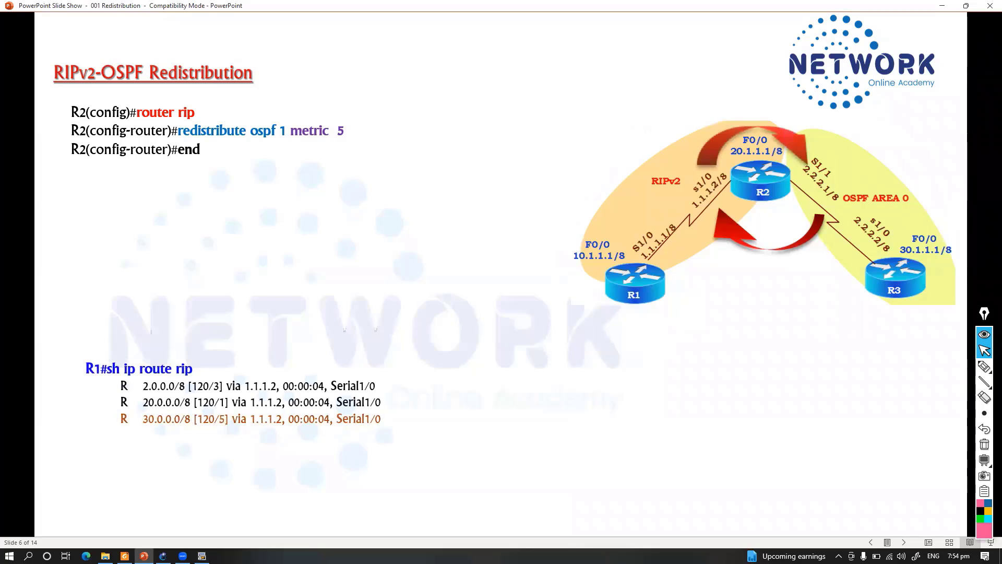
Bring the R1 terminal back and move it below the slide's R2 OSPF commands.
key(alt+Tab)
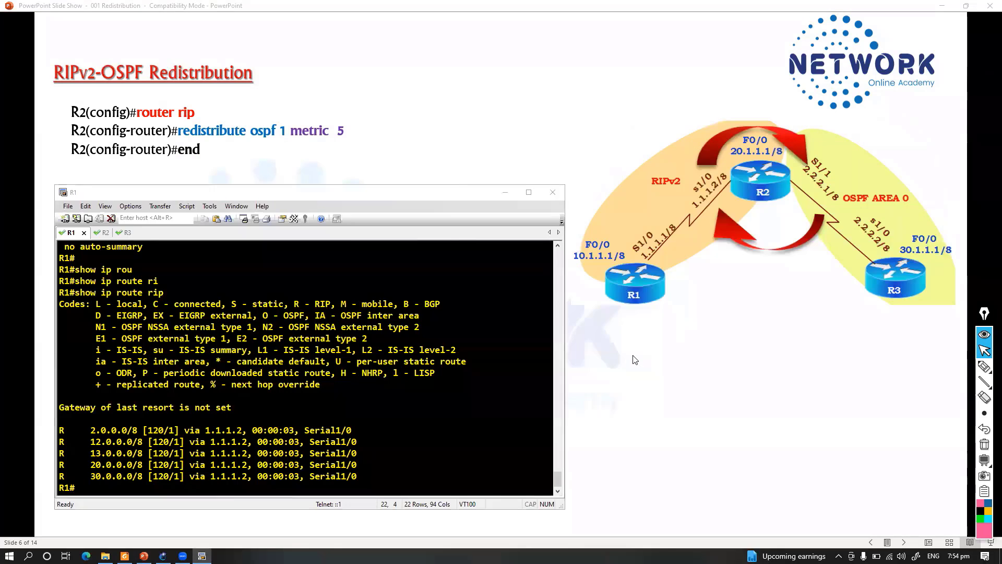
key(alt+Tab)
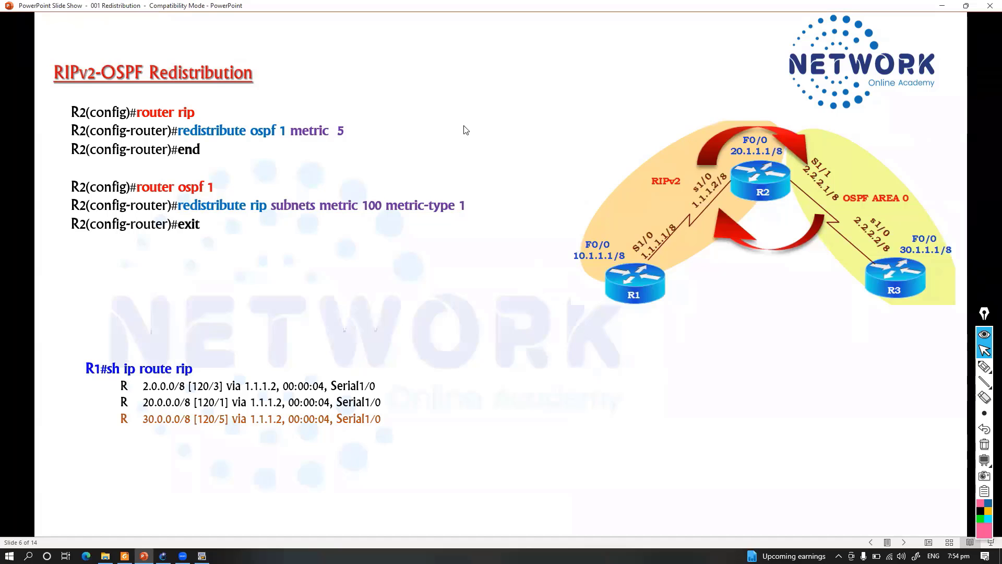
key(alt+Tab)
drag(324, 196, 311, 260)
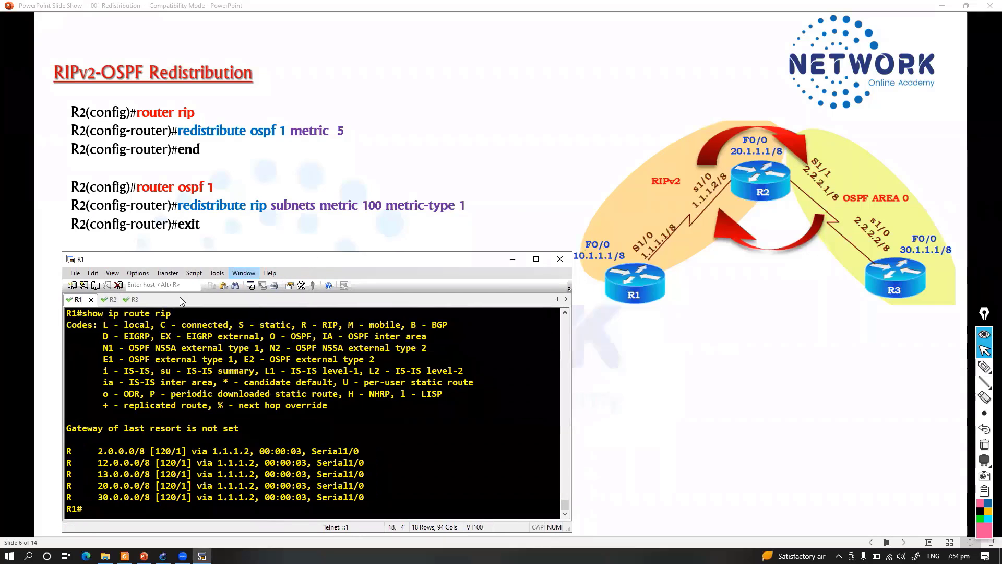
Enter OSPF process 1 configuration on R2 using conf t and router ospf 1.
click(100, 299)
text(coifn t)
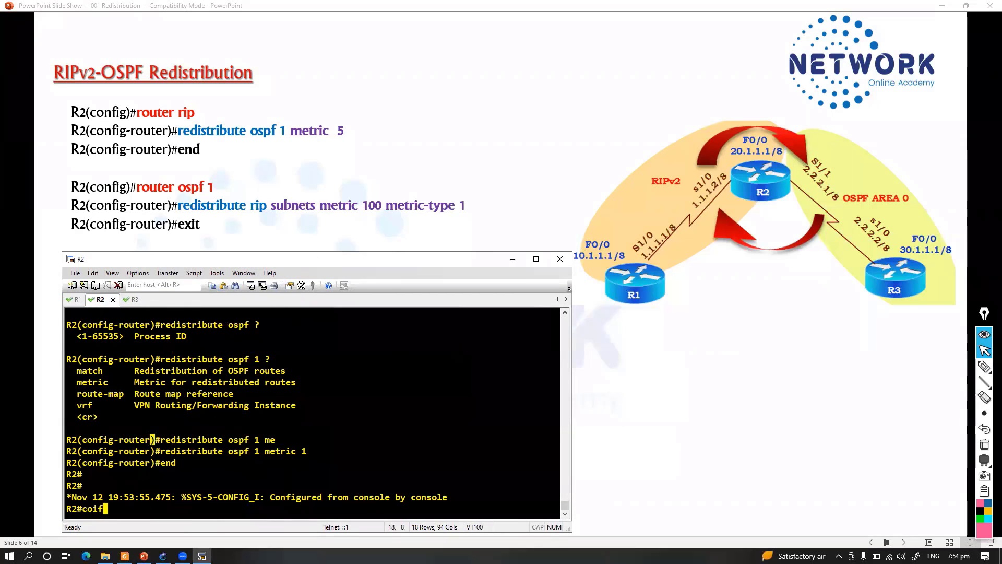
key(Return)
key(Return)
text(conf t)
key(Return)
text(rou)
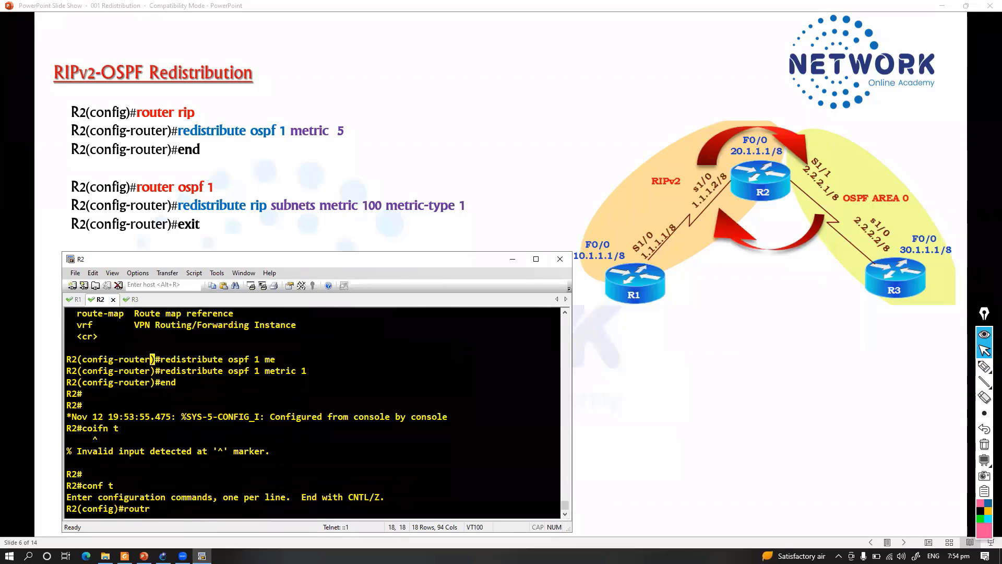
text(ter os)
key(Tab)
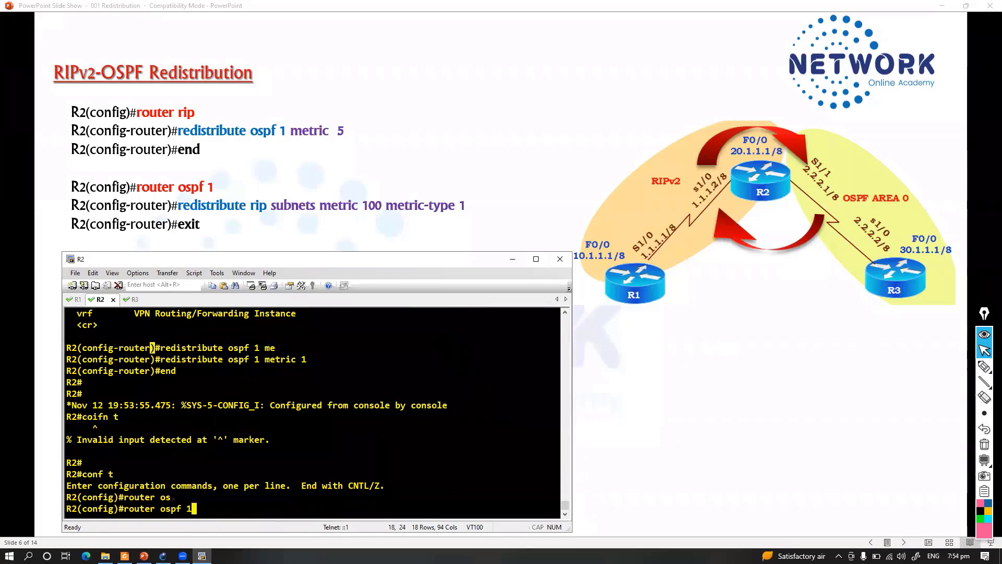
text(1)
key(Return)
Type redistribute rip and list its options such as metric, metric-type, subnets and tag.
text(re)
key(Tab)
text(ri)
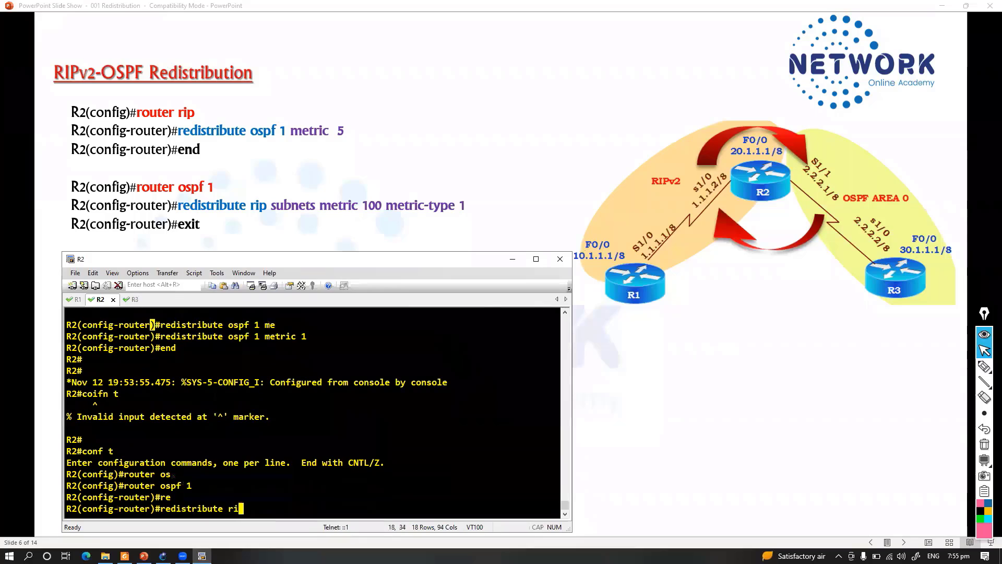
key(Tab)
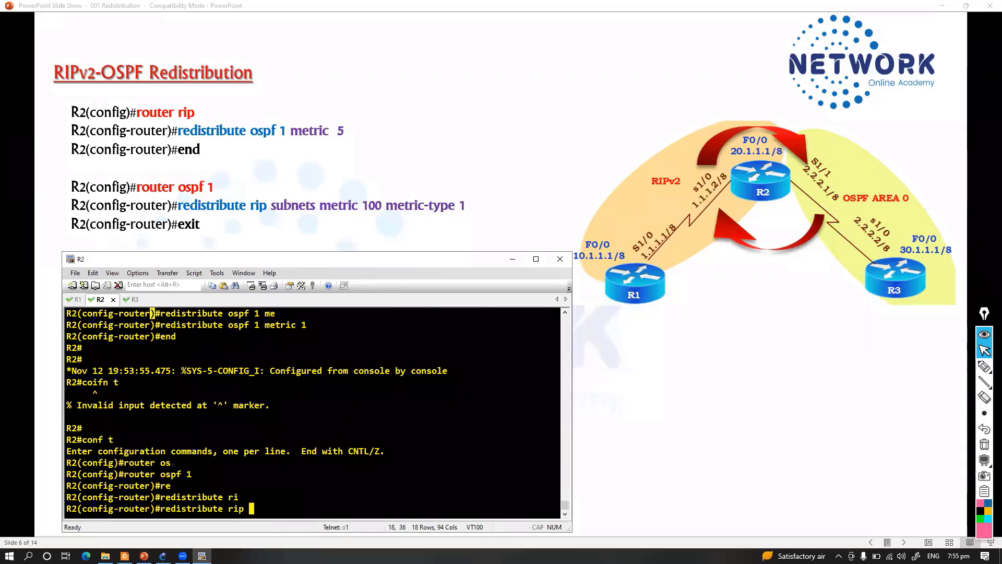
text(?me)
key(Tab)
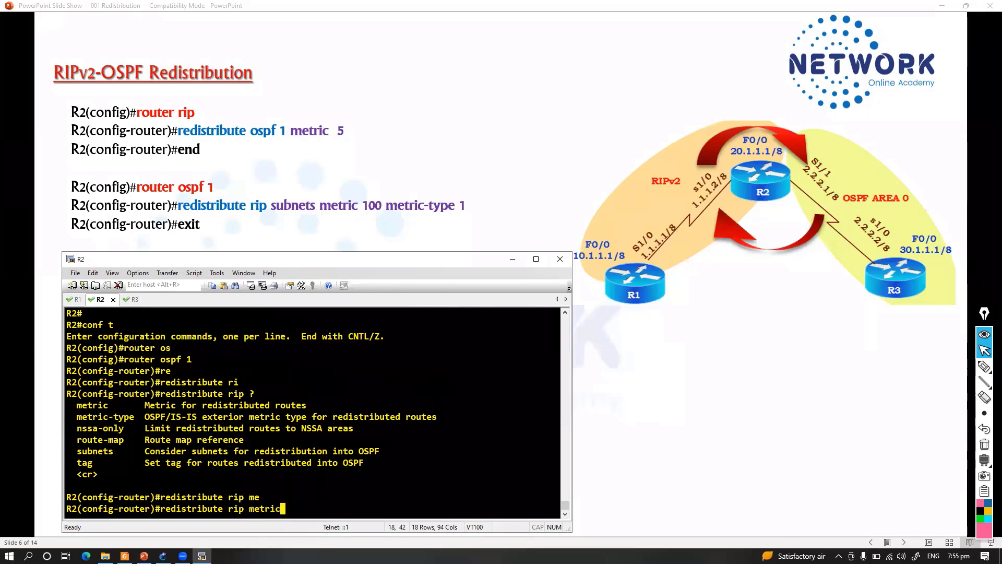
key(BackSpace)
key(BackSpace)
key(BackSpace)
key(BackSpace)
key(BackSpace)
key(BackSpace)
Circle 'subnets' on the slide and draw an arrow from it to a handwritten note.
click(984, 366)
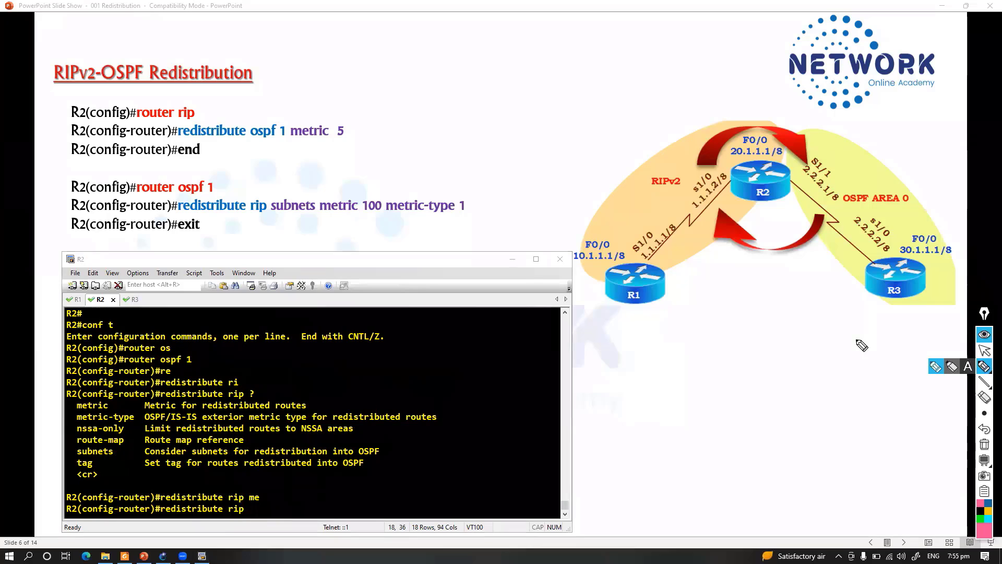
mouse_move(275, 219)
mouse_down()
mouse_move(323, 222)
mouse_move(289, 192)
mouse_move(271, 201)
mouse_move(269, 215)
mouse_move(295, 243)
mouse_move(300, 232)
mouse_up()
key(Escape)
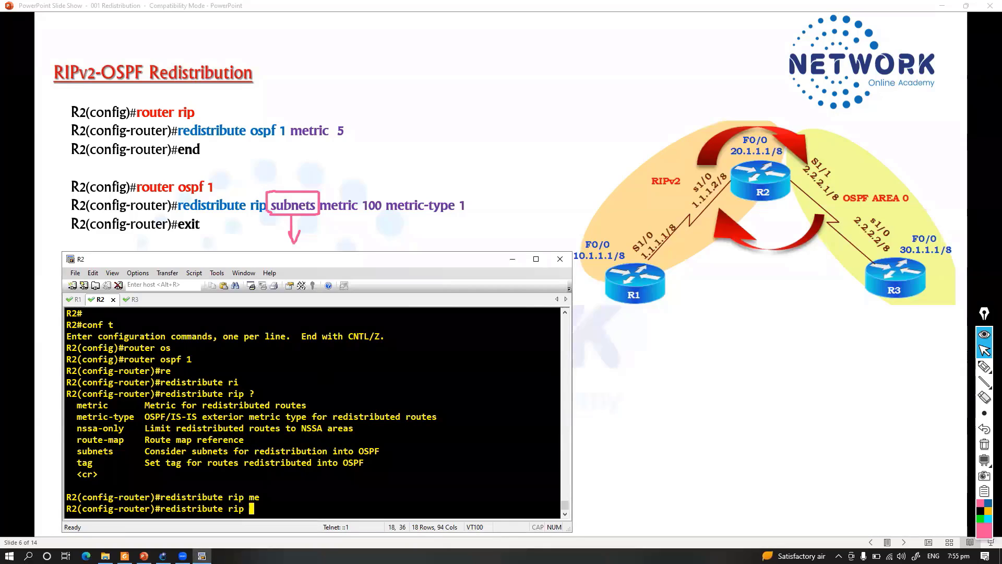
key(ctrl+shift+h)
mouse_move(272, 213)
mouse_down()
mouse_move(475, 134)
mouse_move(499, 139)
mouse_move(548, 112)
mouse_move(555, 125)
mouse_up()
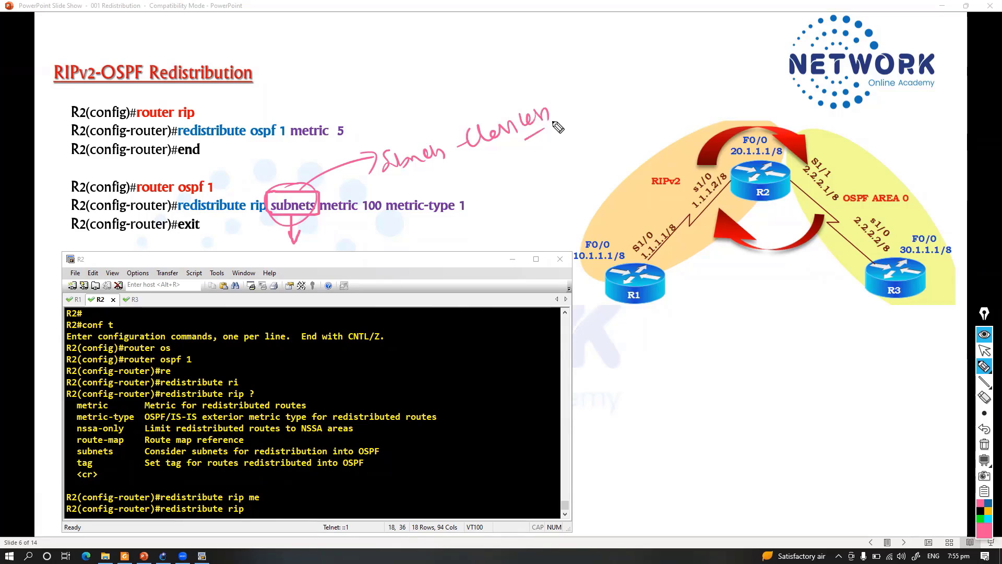
click(984, 350)
Apply redistribute rip on R2 without subnets and highlight the classful-networks warning.
click(400, 336)
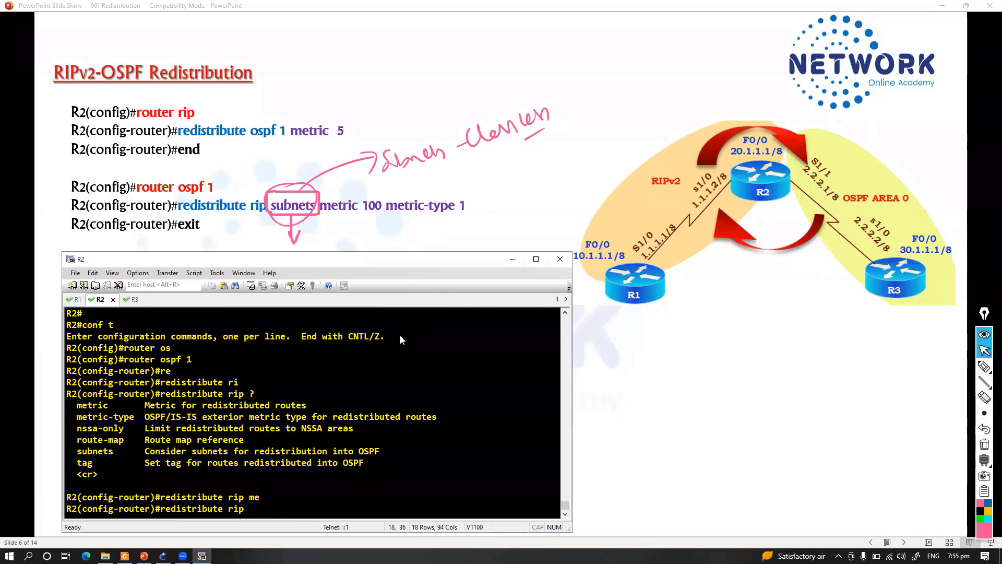
key(Return)
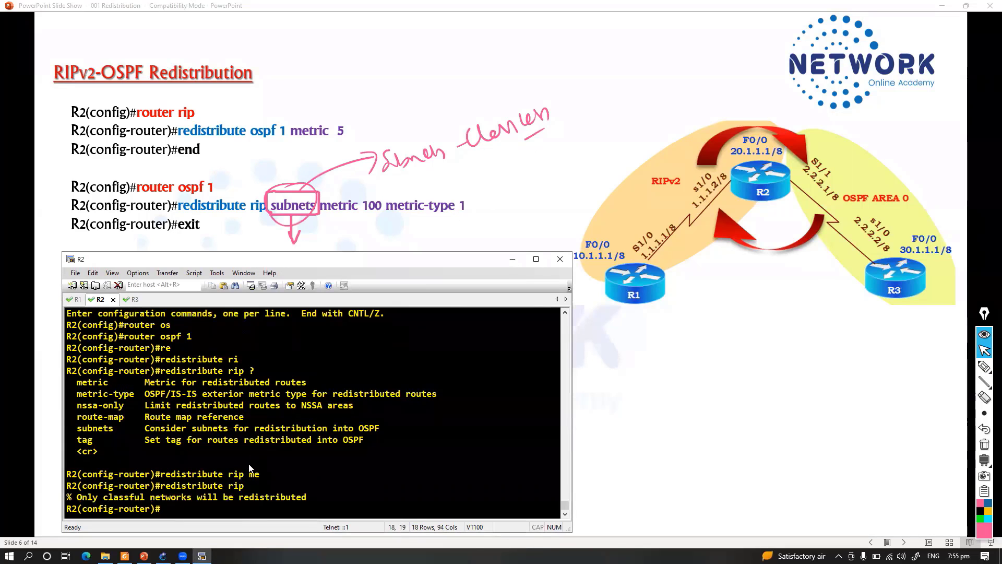
drag(146, 486, 271, 486)
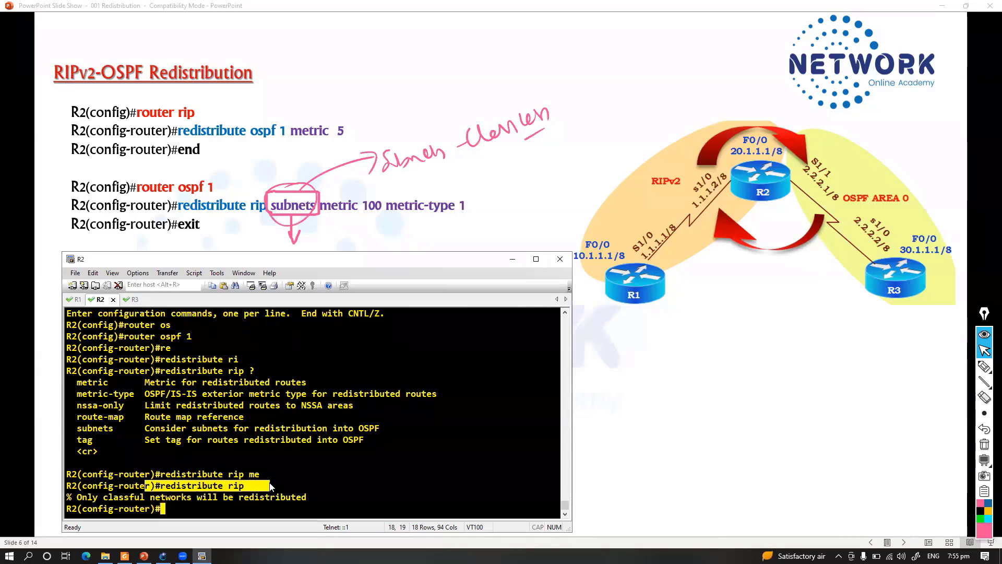
drag(68, 497, 307, 502)
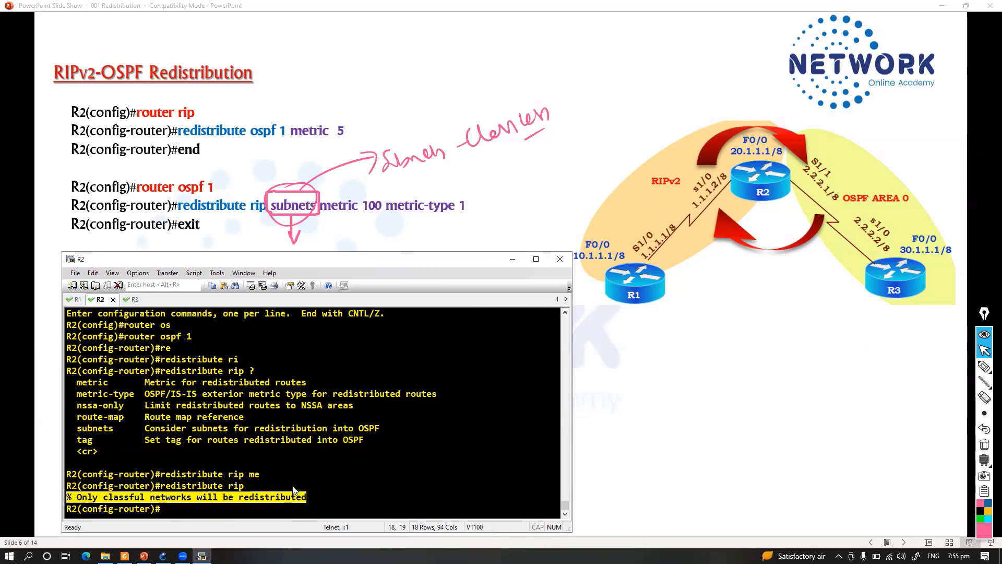
click(393, 463)
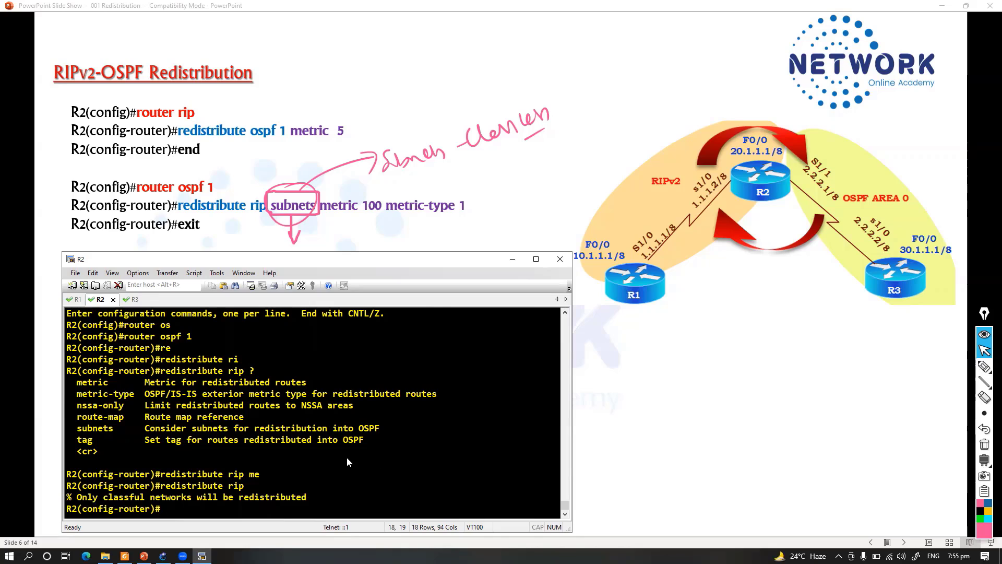
Reissue the command as redistribute rip subnets under OSPF 1 on R2.
key(Up)
text(su)
key(Tab)
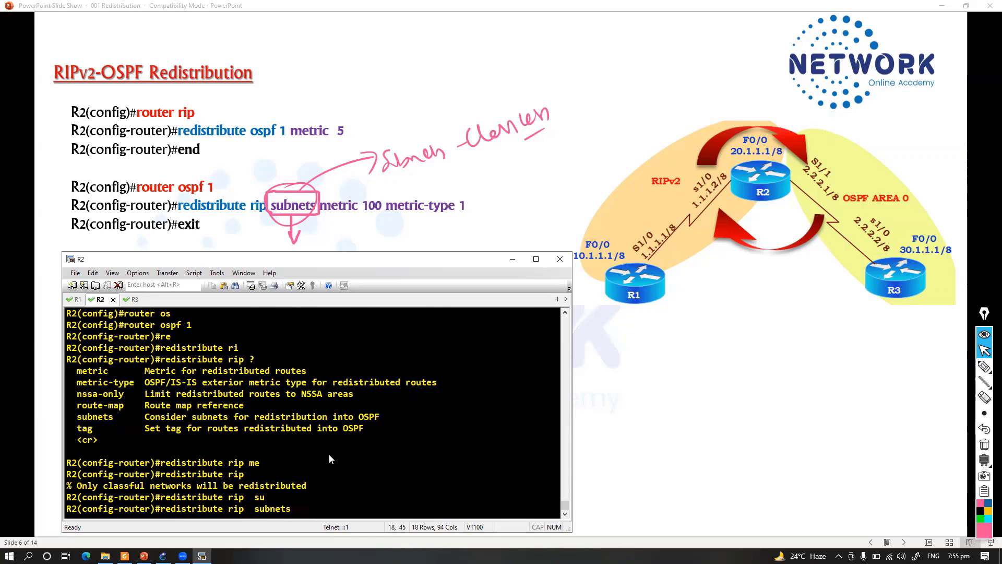
key(Return)
key(Return)
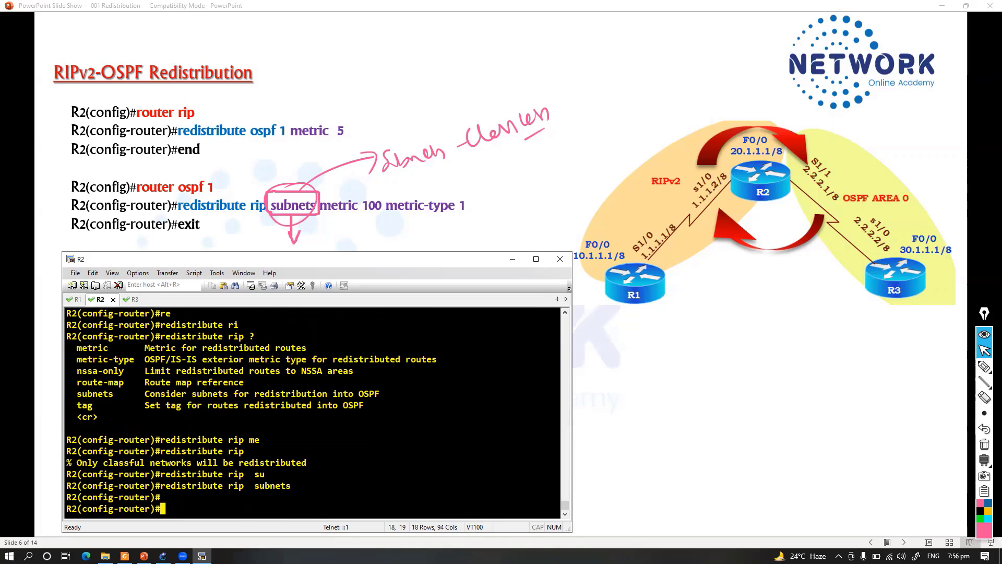
Erase the slide ink and strike through 'metric 100 metric-type 1' on the slide.
key(e)
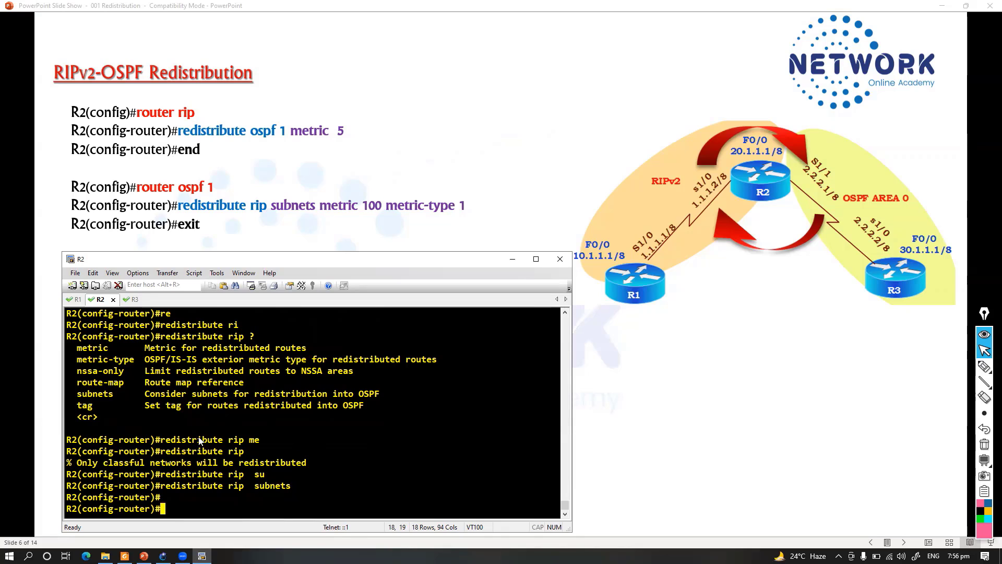
click(984, 367)
drag(319, 206, 464, 206)
Run show ip route ospf on R3 and page through the full route listing.
click(253, 393)
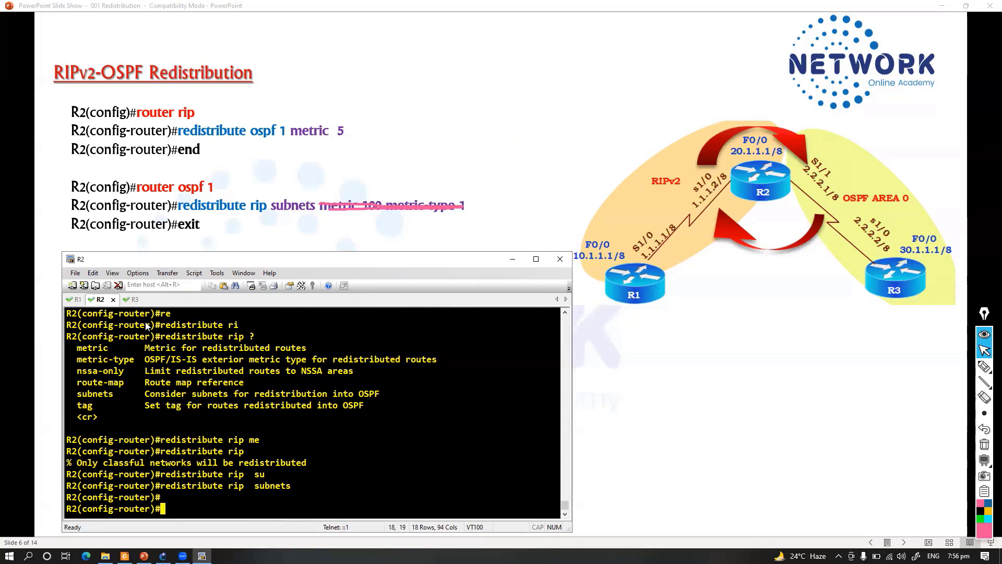
click(131, 299)
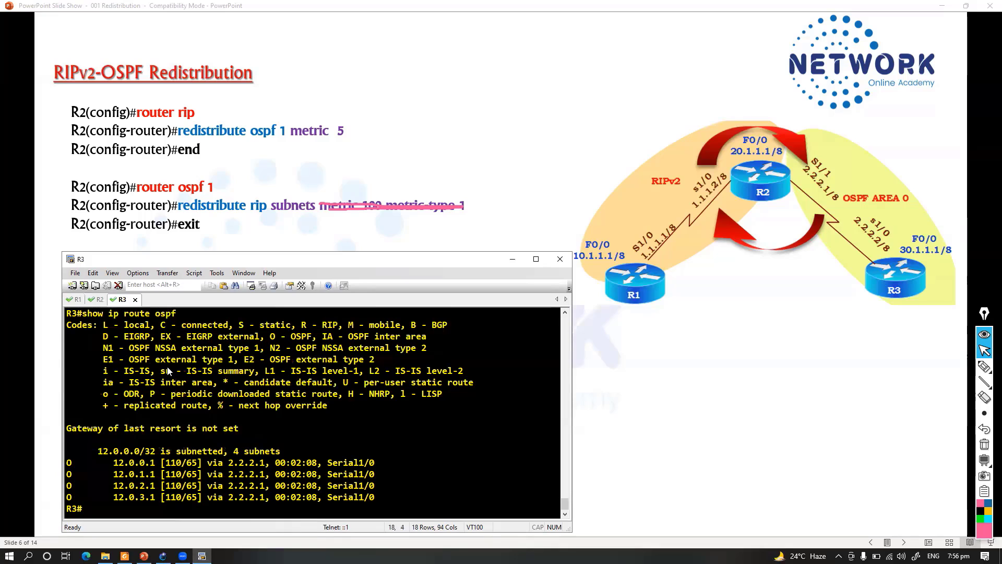
key(Return)
key(Return)
key(Up)
key(Return)
key(space)
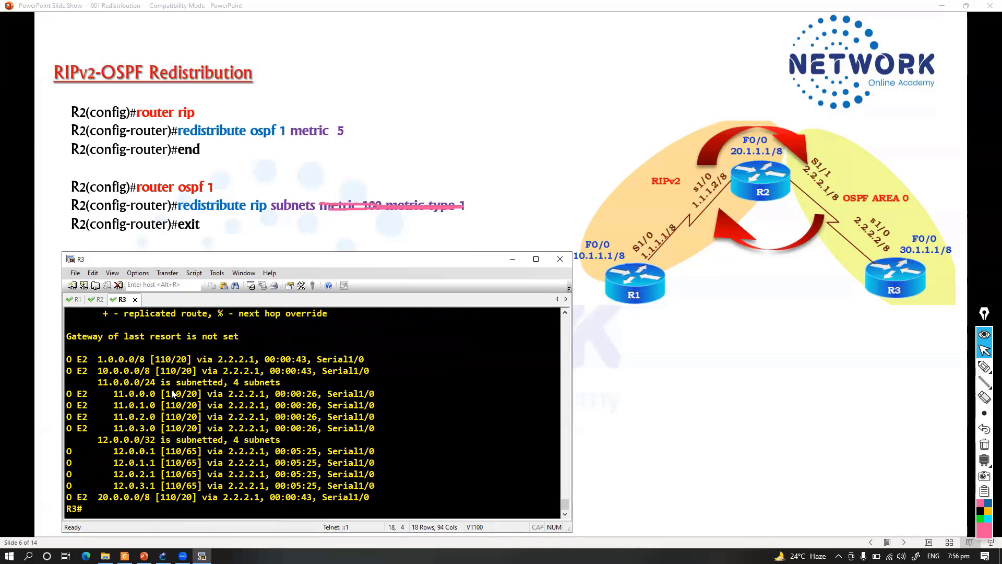
Ink an O note on the slide and mark the O codes and 110/65 entries of the 12.0.0.x routes.
click(984, 367)
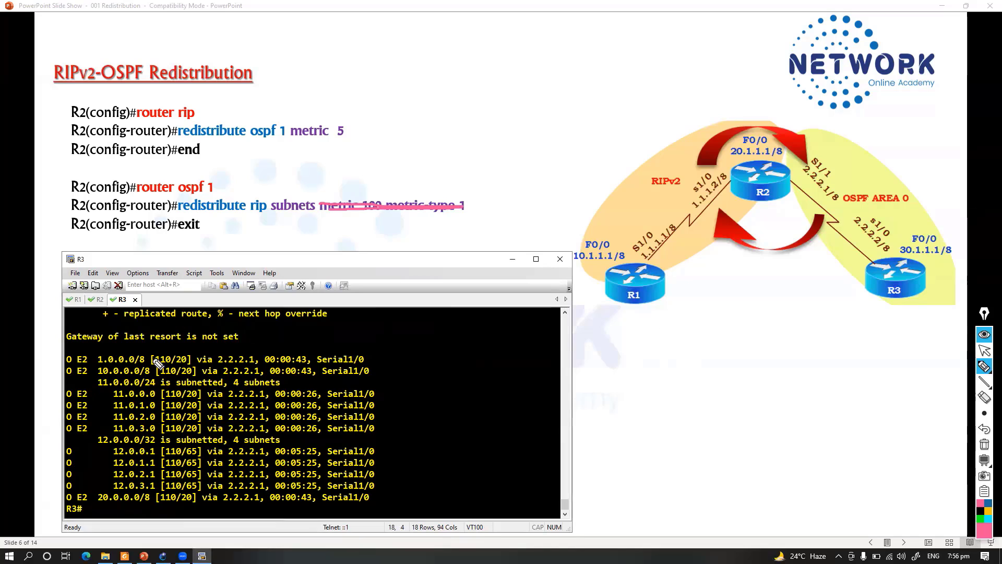
drag(647, 334, 694, 338)
mouse_move(674, 346)
mouse_down()
mouse_move(716, 333)
mouse_move(709, 351)
mouse_move(777, 357)
mouse_up()
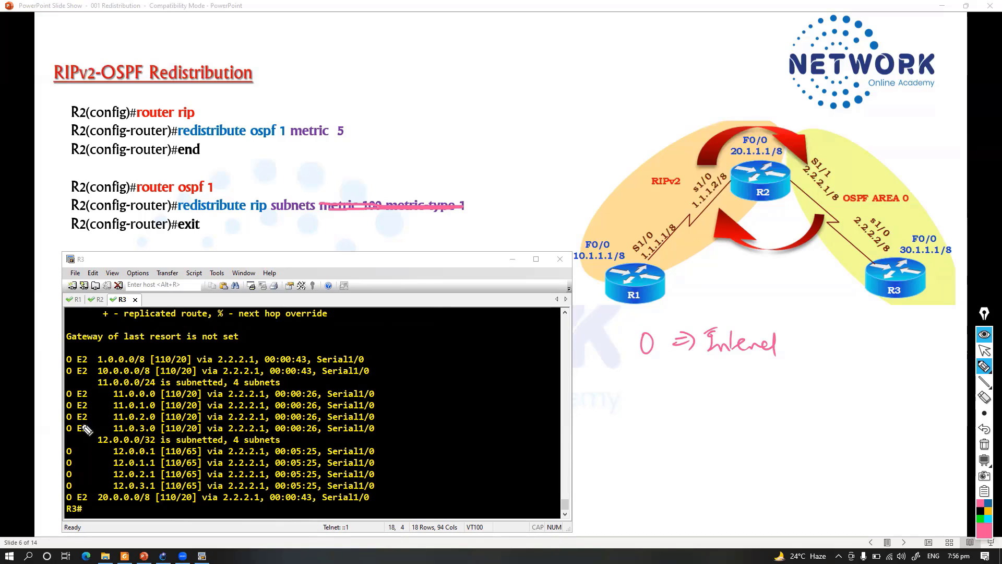
mouse_move(73, 448)
mouse_down()
mouse_move(56, 486)
mouse_move(81, 448)
mouse_up()
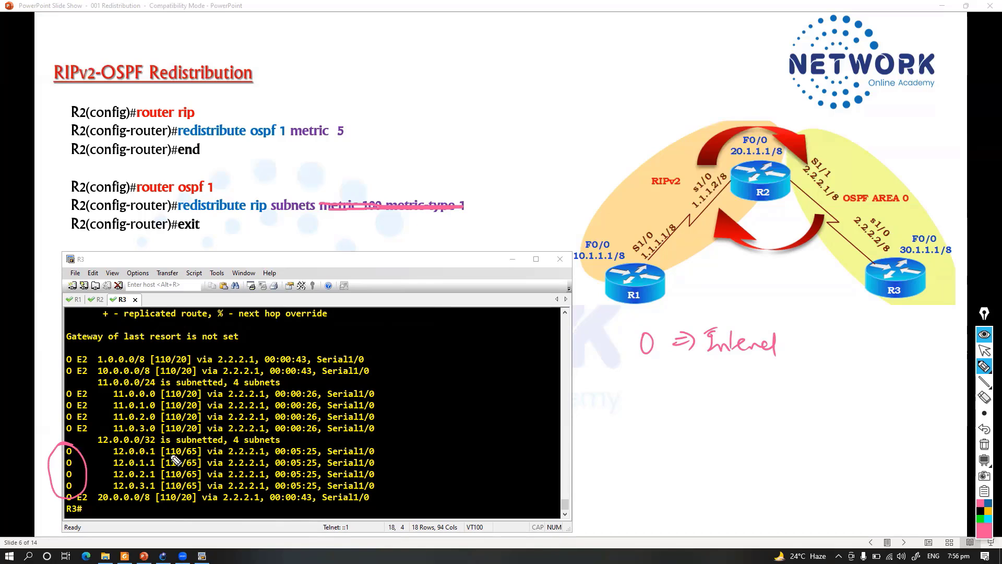
mouse_move(193, 441)
mouse_down()
mouse_move(154, 442)
mouse_move(103, 475)
mouse_move(203, 483)
mouse_move(197, 441)
mouse_move(441, 458)
mouse_up()
drag(444, 460, 465, 448)
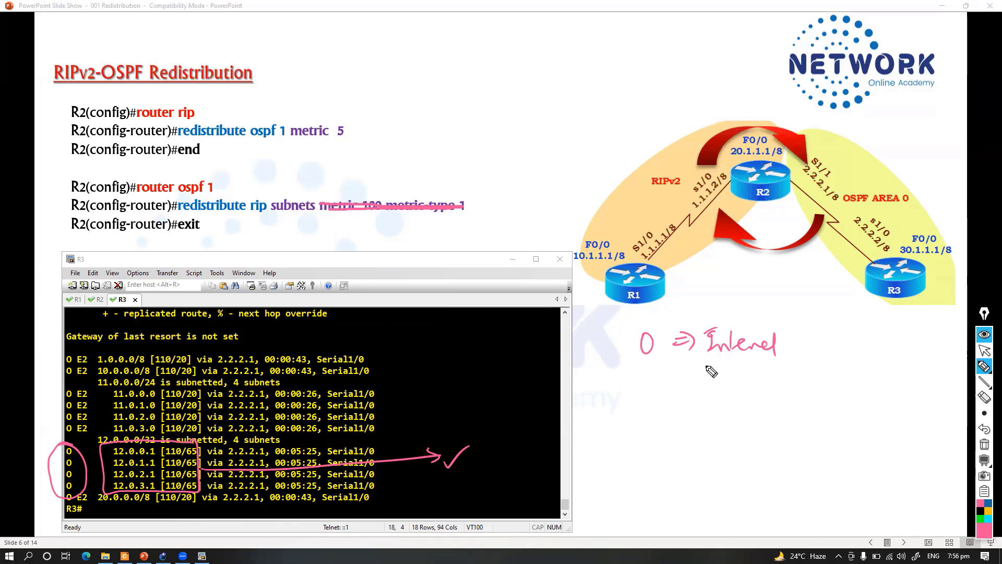
Annotate O IA as a different-area route and label both O and O IA as Internal.
drag(638, 378, 634, 377)
mouse_move(647, 376)
mouse_down()
mouse_move(647, 390)
mouse_move(699, 387)
mouse_up()
drag(723, 379, 726, 385)
mouse_move(733, 372)
mouse_down()
mouse_move(733, 386)
mouse_move(767, 387)
mouse_up()
mouse_move(765, 386)
mouse_down()
mouse_move(794, 375)
mouse_move(807, 358)
mouse_move(807, 313)
mouse_up()
mouse_move(806, 313)
mouse_down()
mouse_move(631, 320)
mouse_move(603, 390)
mouse_move(756, 413)
mouse_move(810, 339)
mouse_move(810, 367)
mouse_move(853, 366)
mouse_up()
mouse_move(857, 359)
mouse_down()
mouse_move(861, 376)
mouse_move(936, 371)
mouse_move(921, 383)
mouse_up()
drag(892, 391, 920, 387)
drag(649, 340, 647, 345)
drag(629, 379, 656, 389)
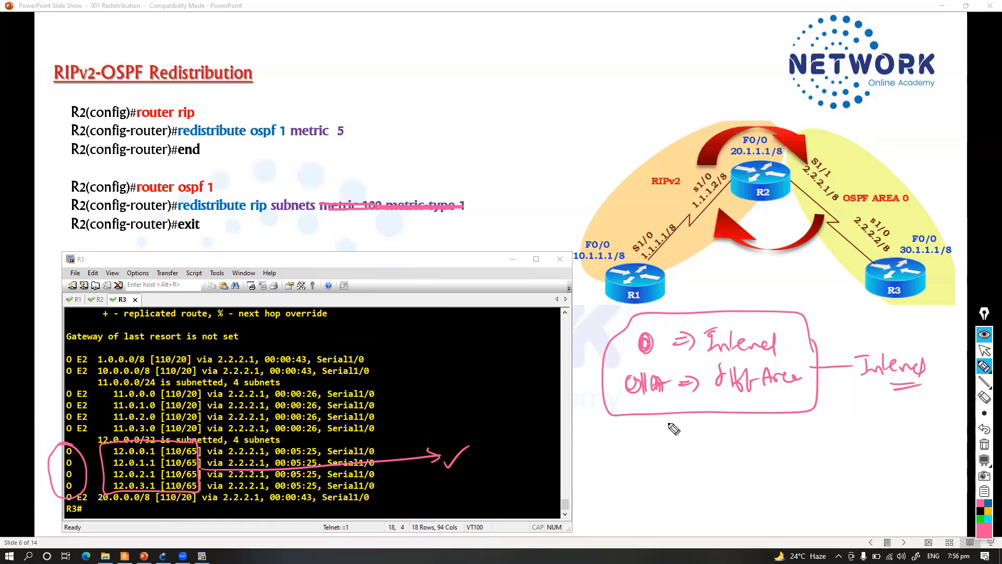
drag(787, 339, 807, 337)
drag(787, 348, 833, 331)
drag(786, 377, 820, 389)
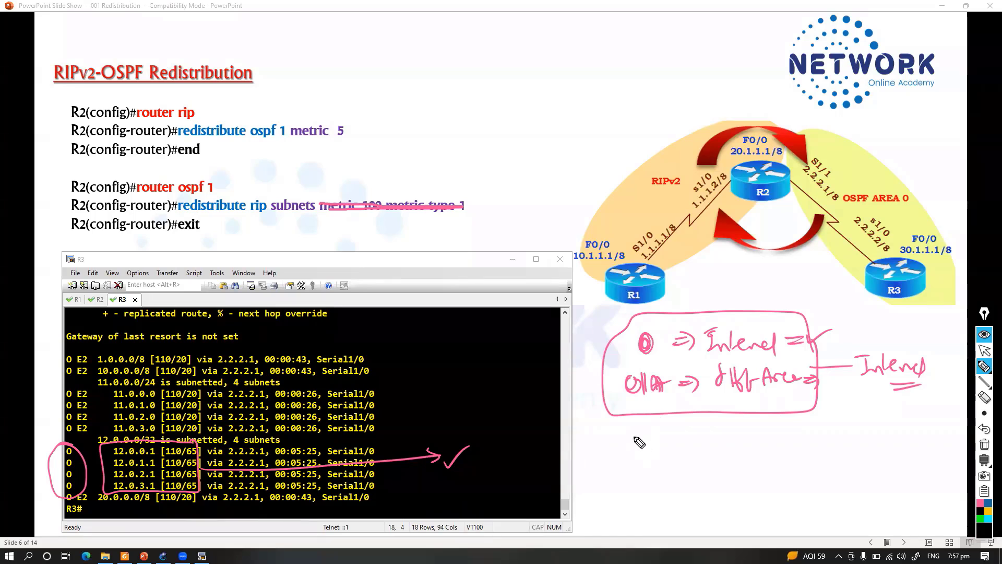
Write External below the pink box with OE1 and OE2 notes for the external codes.
mouse_move(851, 435)
mouse_down()
mouse_move(847, 457)
mouse_move(866, 458)
mouse_up()
mouse_move(867, 447)
mouse_down()
mouse_move(856, 459)
mouse_move(874, 456)
mouse_up()
drag(877, 452, 905, 459)
drag(913, 439, 914, 460)
drag(609, 438, 607, 440)
drag(633, 440, 632, 455)
mouse_move(645, 438)
mouse_down()
mouse_move(645, 453)
mouse_move(605, 477)
mouse_move(648, 485)
mouse_up()
drag(604, 502, 655, 500)
drag(660, 430, 660, 446)
drag(660, 493, 660, 446)
drag(669, 441, 668, 488)
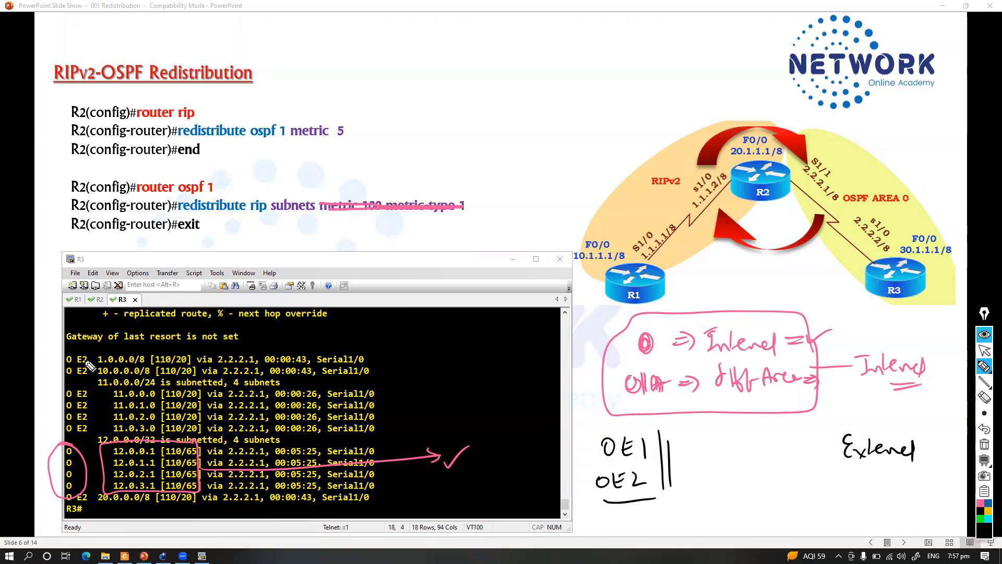
In green ink, circle the O E2 route codes, label OE2 as default, and circle metric 100.
key(g)
mouse_move(86, 349)
mouse_down()
mouse_move(56, 393)
mouse_move(67, 426)
mouse_move(96, 435)
mouse_move(75, 346)
mouse_move(139, 275)
mouse_move(177, 254)
mouse_move(210, 258)
mouse_move(233, 247)
mouse_up()
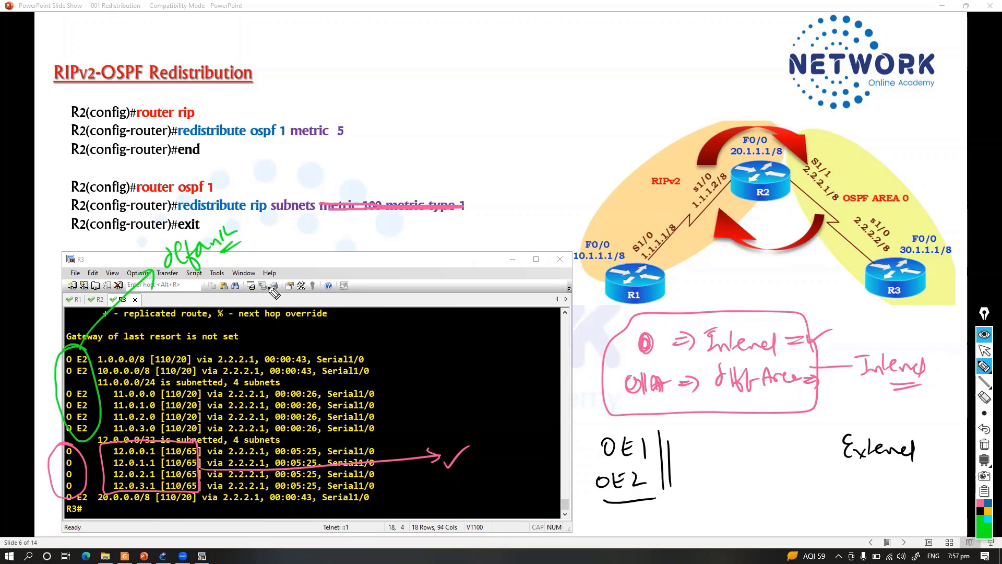
mouse_move(623, 495)
mouse_down()
mouse_move(595, 501)
mouse_move(709, 479)
mouse_move(708, 494)
mouse_move(752, 486)
mouse_up()
mouse_move(363, 194)
mouse_down()
mouse_move(317, 197)
mouse_move(384, 201)
mouse_up()
Circle the [110/20] metrics, write 'metric = 20', then clear the ink to reveal the defaults summary.
mouse_move(189, 346)
mouse_down()
mouse_move(177, 444)
mouse_move(207, 446)
mouse_move(199, 352)
mouse_move(206, 365)
mouse_move(302, 304)
mouse_up()
mouse_move(330, 269)
mouse_down()
mouse_move(355, 264)
mouse_move(360, 249)
mouse_move(371, 261)
mouse_move(411, 242)
mouse_move(428, 263)
mouse_up()
drag(434, 244, 458, 235)
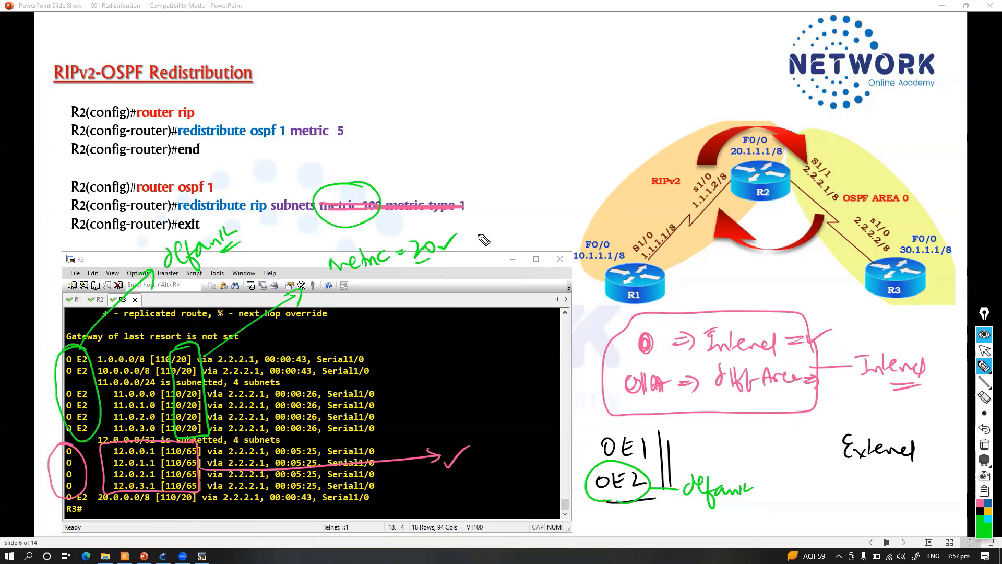
key(Escape)
click(715, 329)
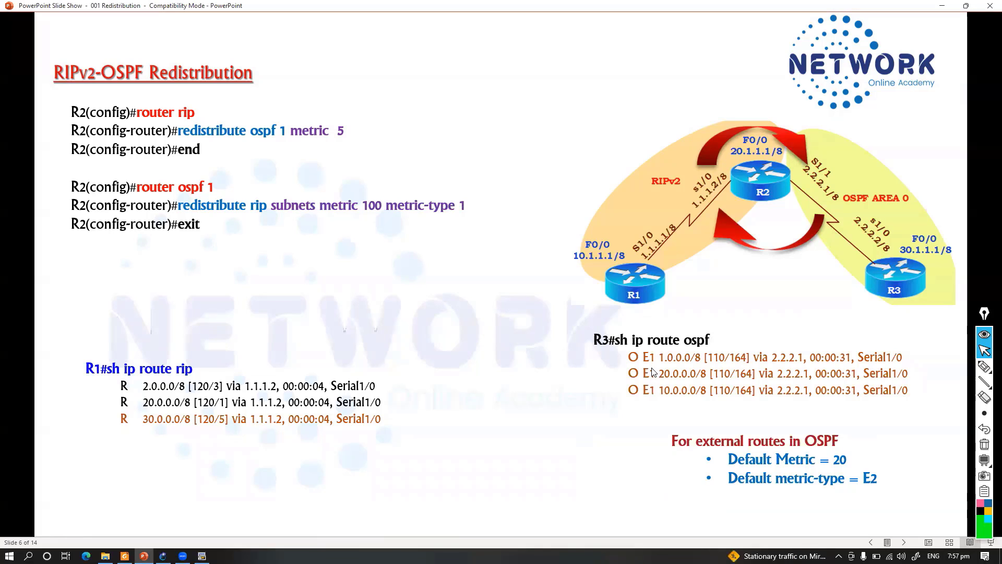
On R2, apply 'redistribute rip subnets metric 120' and underline Default Metric = 20 in green.
key(alt+Tab)
key(alt+Tab)
key(alt+Tab)
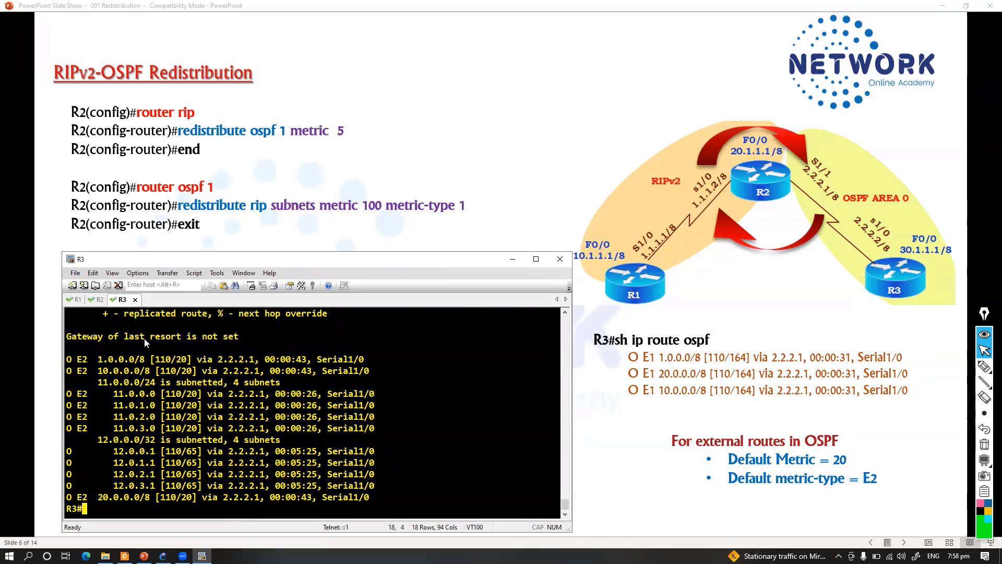
click(100, 300)
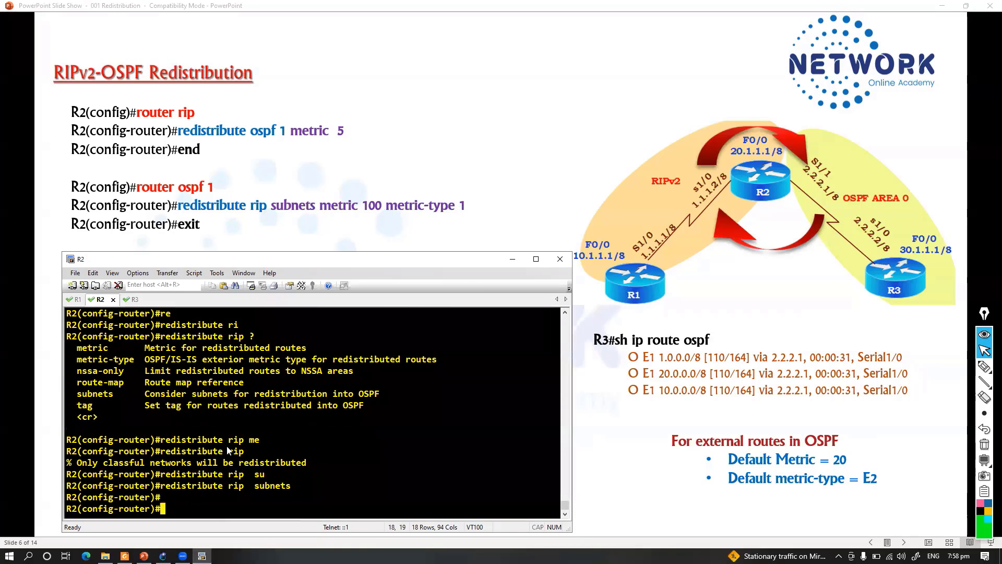
key(Up)
text(me)
key(Tab)
text(1 )
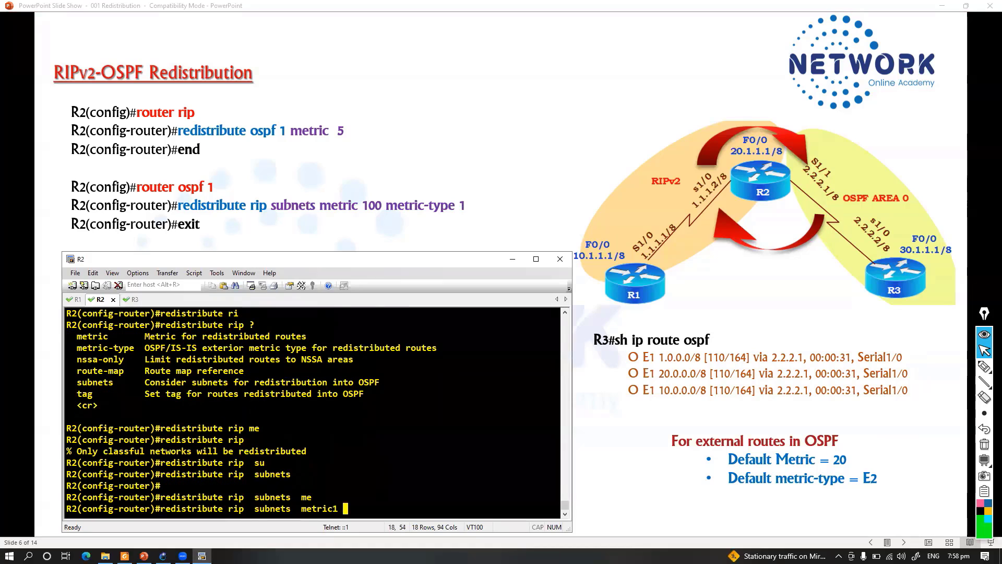
text(20)
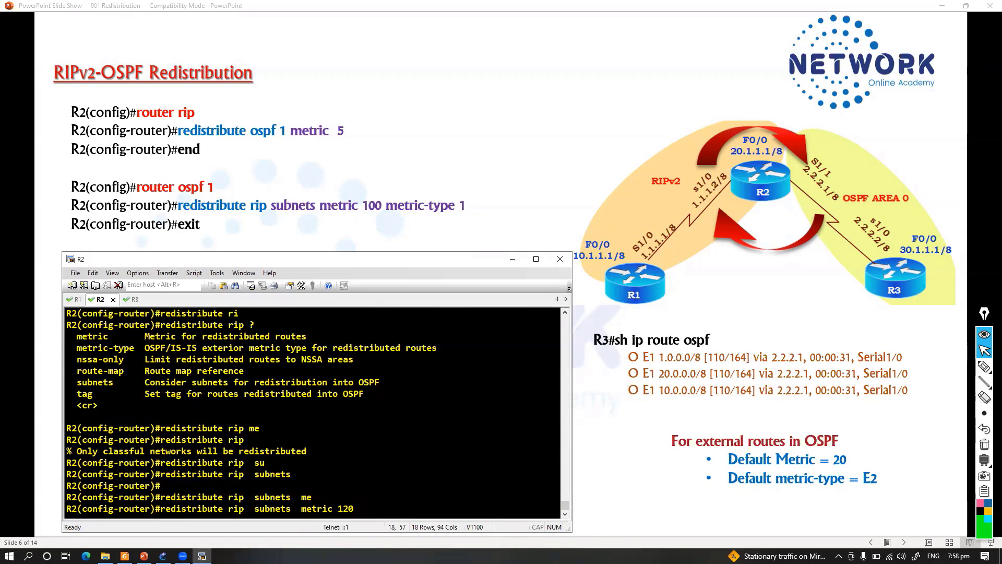
key(Return)
key(Return)
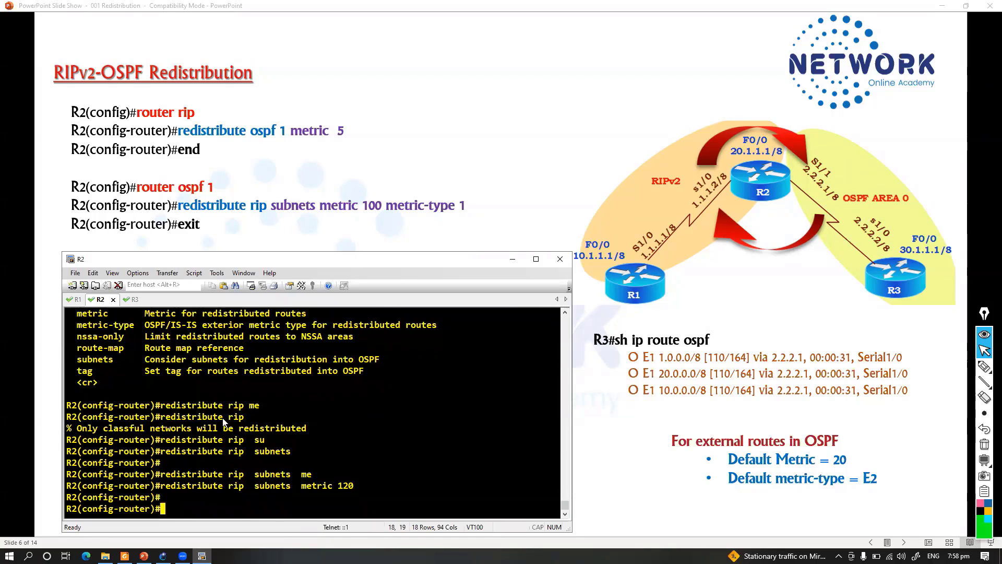
click(985, 366)
mouse_move(740, 469)
mouse_down()
mouse_move(847, 469)
mouse_move(854, 450)
mouse_move(729, 445)
mouse_move(711, 456)
mouse_move(782, 455)
mouse_move(793, 417)
mouse_up()
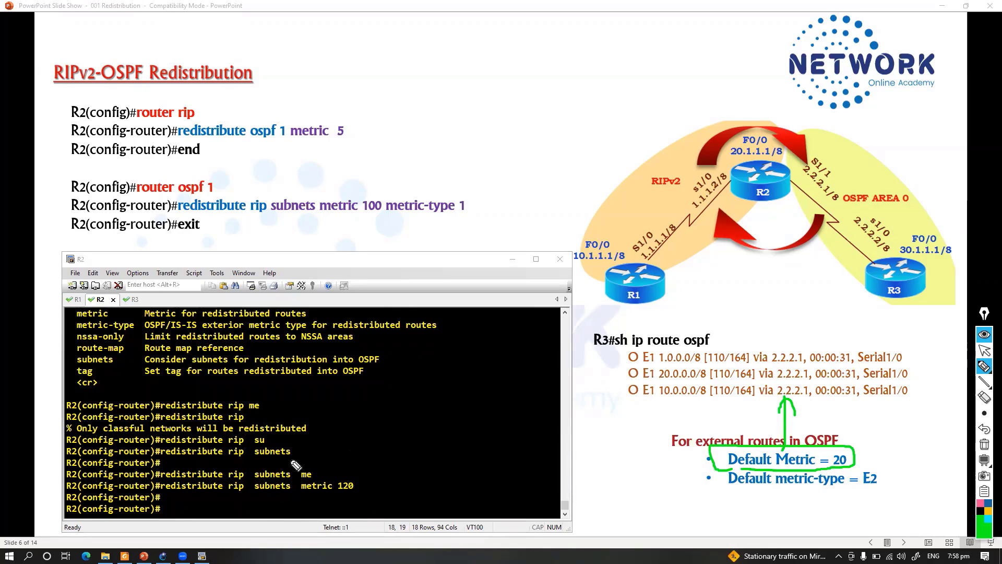
Show R3's OSPF routes and highlight the 120 metric on the 1.0.0.0/8 and 11.0.3.0 routes.
click(230, 444)
click(133, 299)
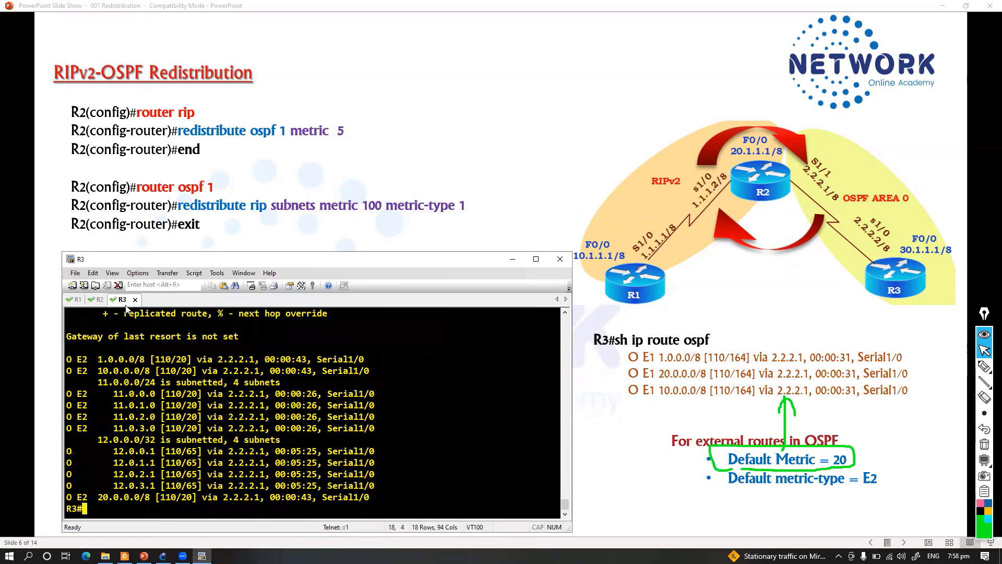
key(Up)
key(Return)
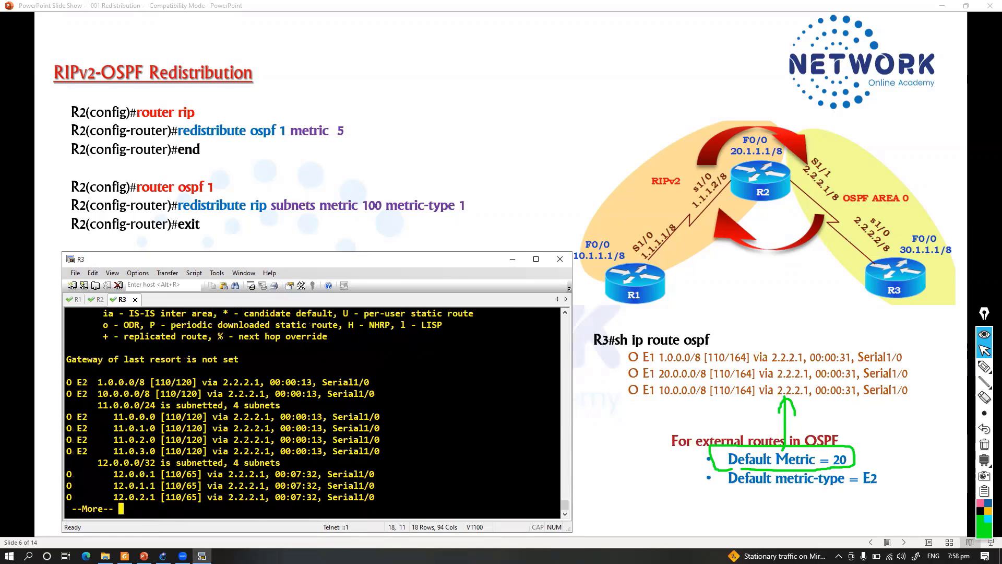
drag(171, 383, 198, 387)
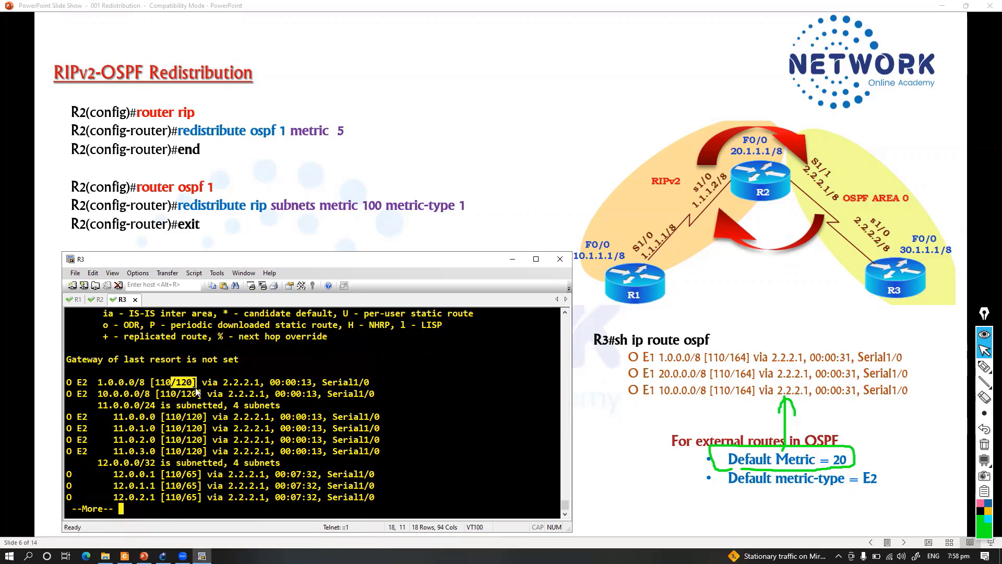
drag(186, 427, 202, 452)
Circle 'rip subnets' in green and metric 100 in pink on the slide, noting the default of 20.
click(982, 367)
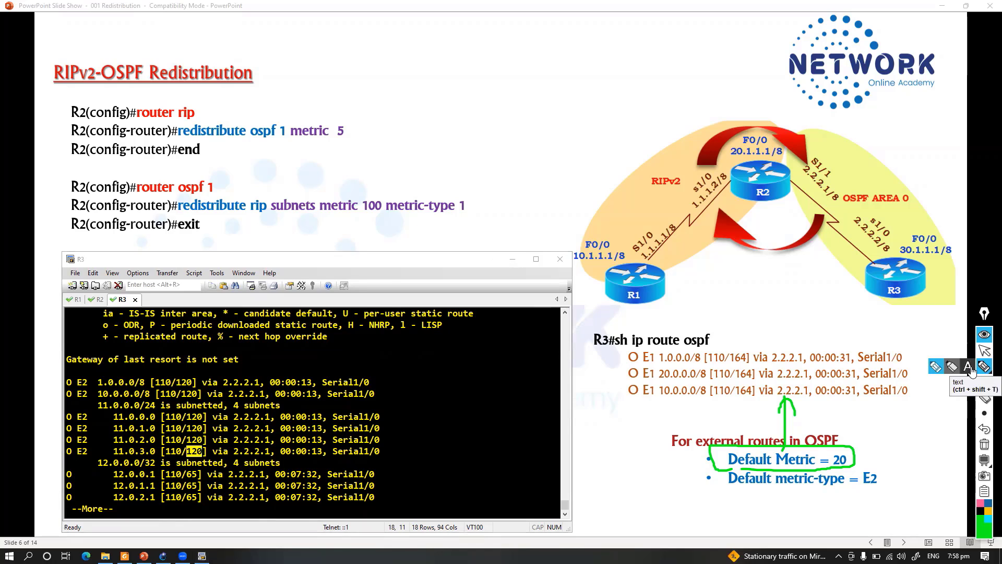
click(970, 367)
mouse_move(297, 190)
mouse_down()
mouse_move(323, 205)
mouse_move(295, 228)
mouse_move(297, 256)
mouse_up()
mouse_move(273, 163)
mouse_down()
mouse_move(282, 178)
mouse_move(337, 168)
mouse_move(303, 211)
mouse_move(365, 194)
mouse_move(397, 153)
mouse_move(443, 149)
mouse_move(469, 125)
mouse_move(472, 147)
mouse_move(455, 129)
mouse_up()
click(980, 503)
drag(440, 138, 458, 134)
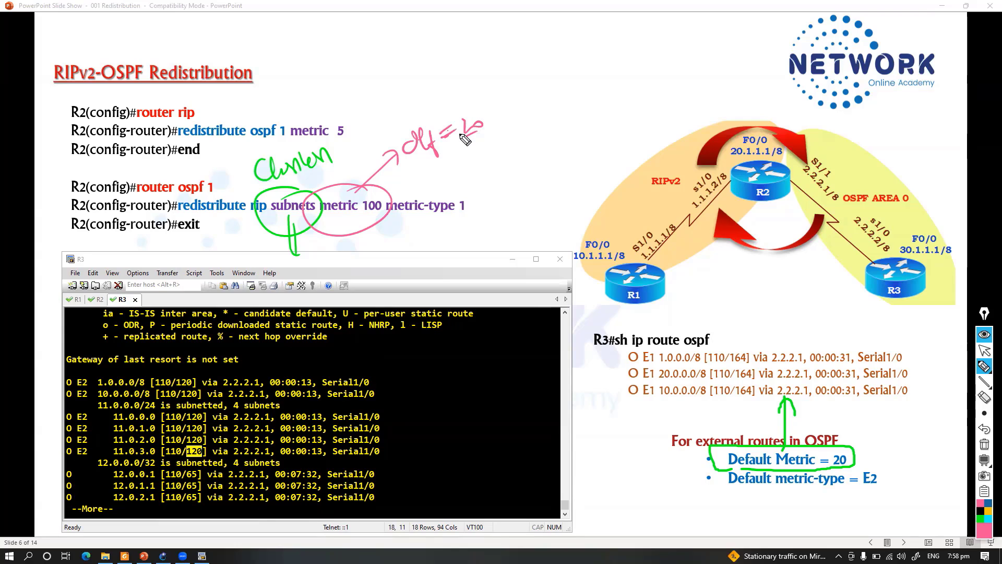